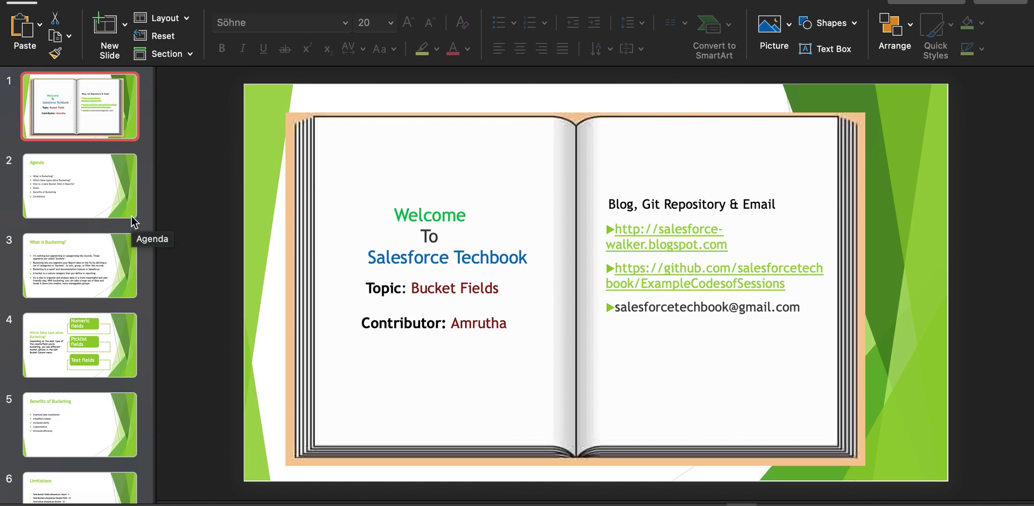
Step: Go through the slides covering the agenda, what bucketing is, and which data types allow bucketing
click(88, 206)
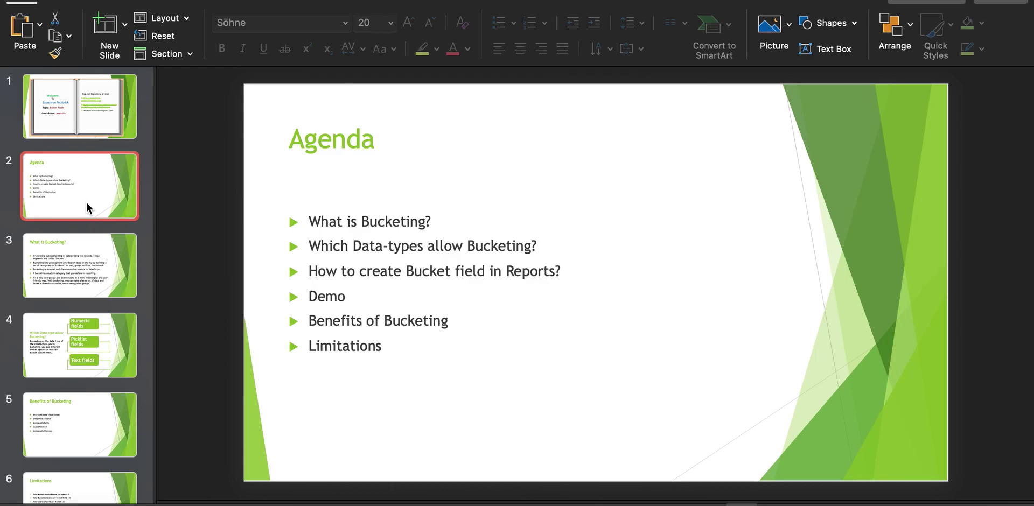
click(61, 264)
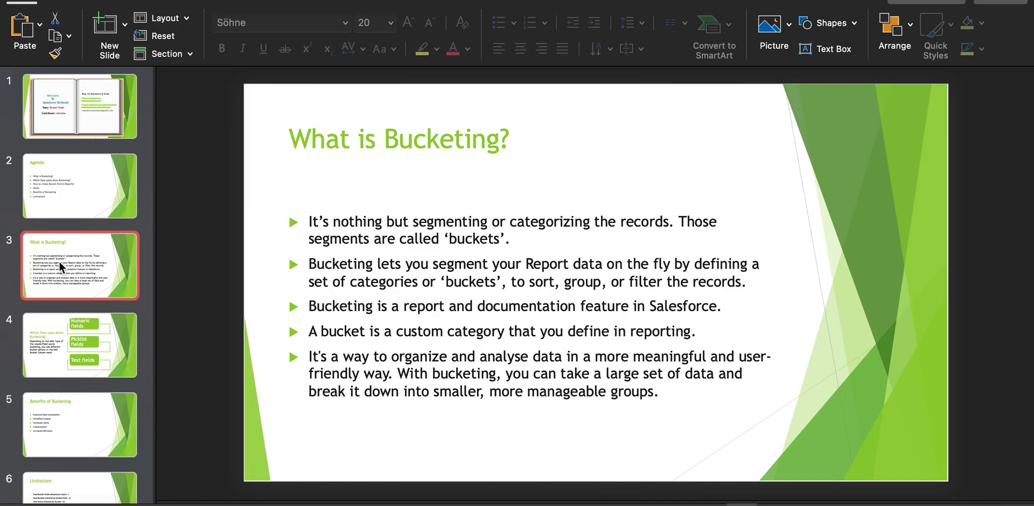
key(Down)
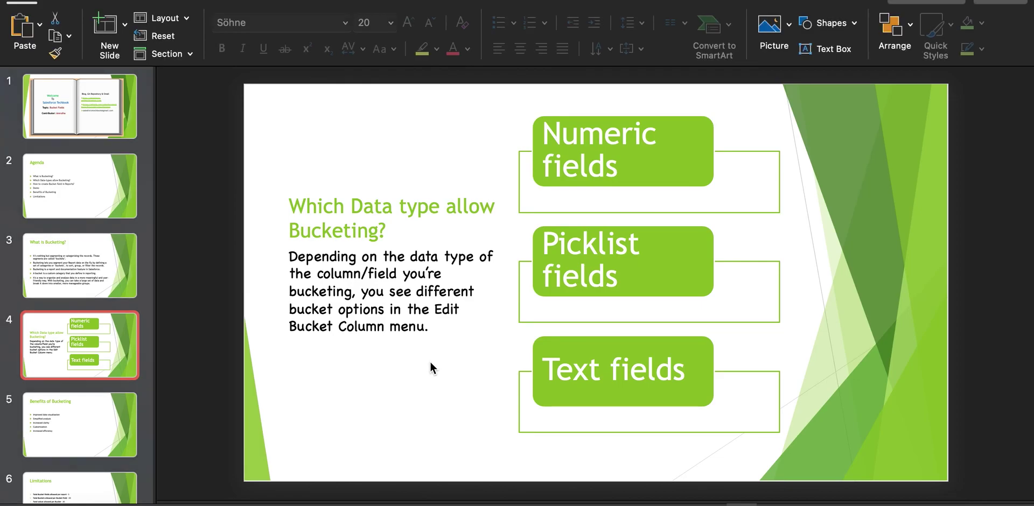
Step: Switch to the Oppty Picklist Bucketing report in Salesforce and start a bucket column on the Stage field named "Stages Bucket"
key(super+Tab)
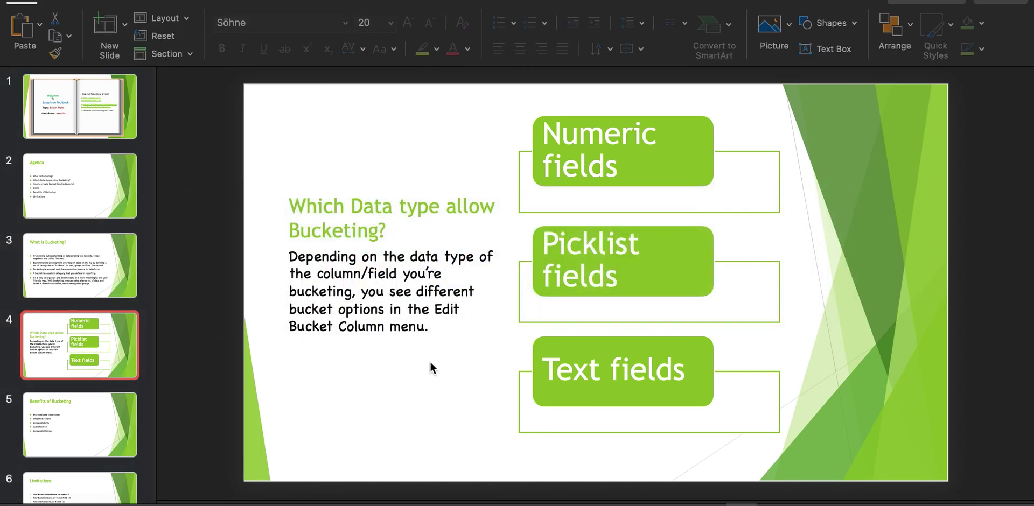
key(super+Tab)
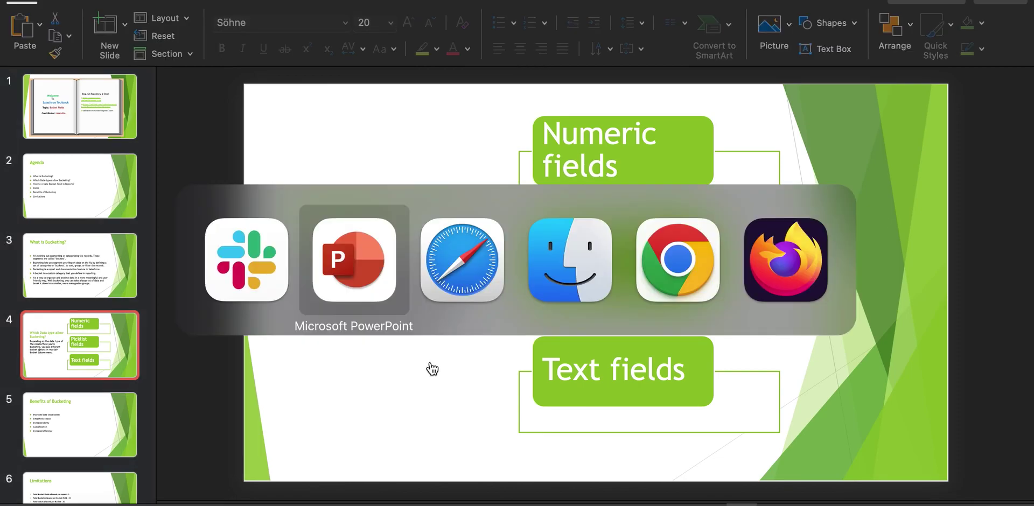
key(super+Tab)
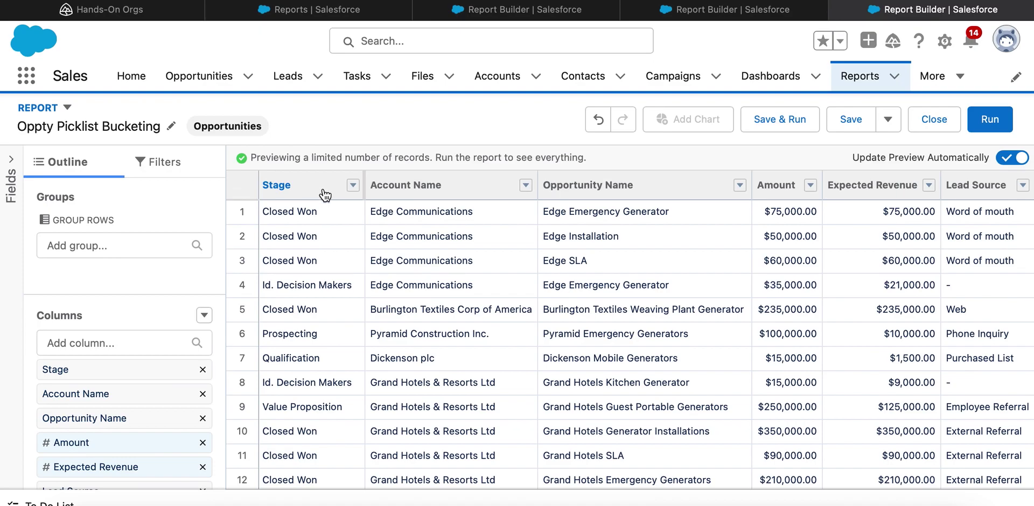
click(353, 184)
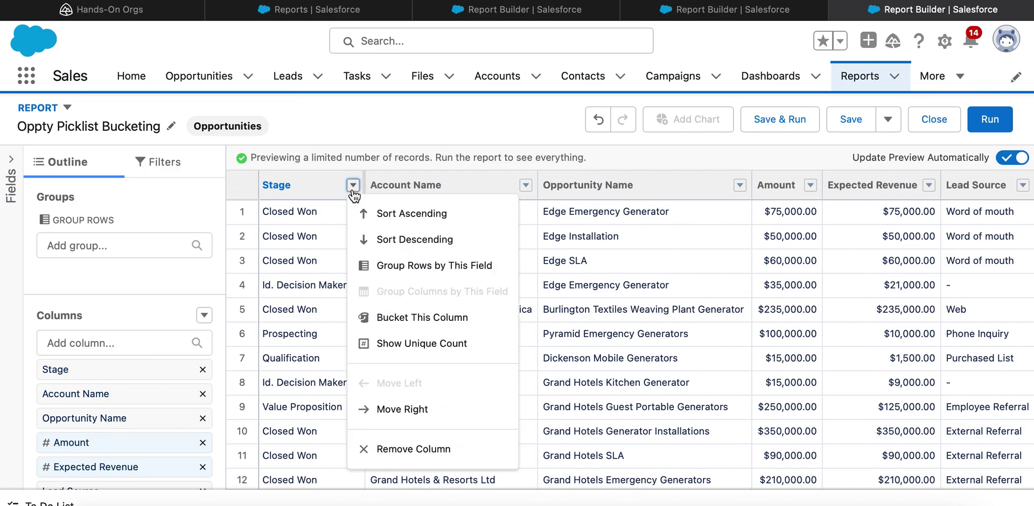
click(395, 318)
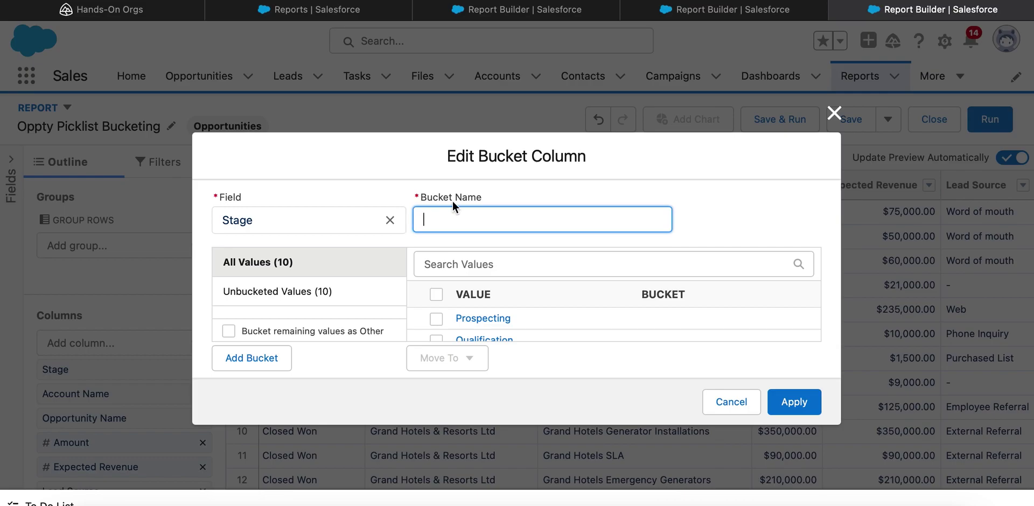
text(Stages Bucket)
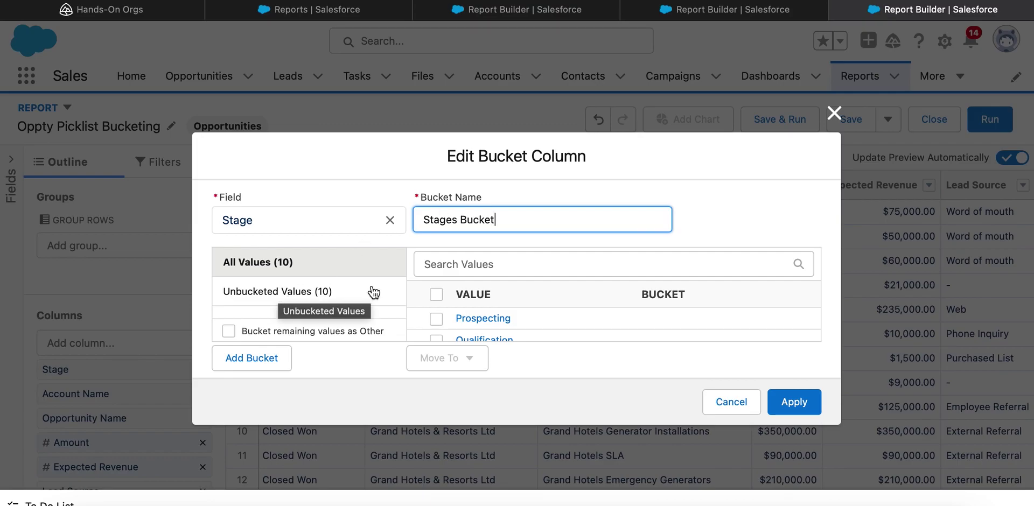
Step: Add three buckets named Early, Middle and Final to the Stages Bucket column
scroll(552, 331, down, 1)
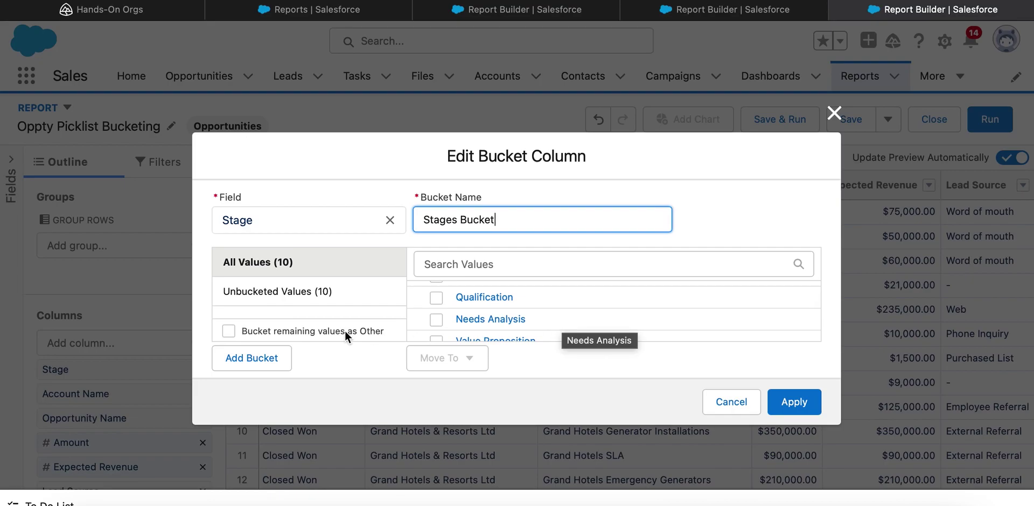
click(259, 362)
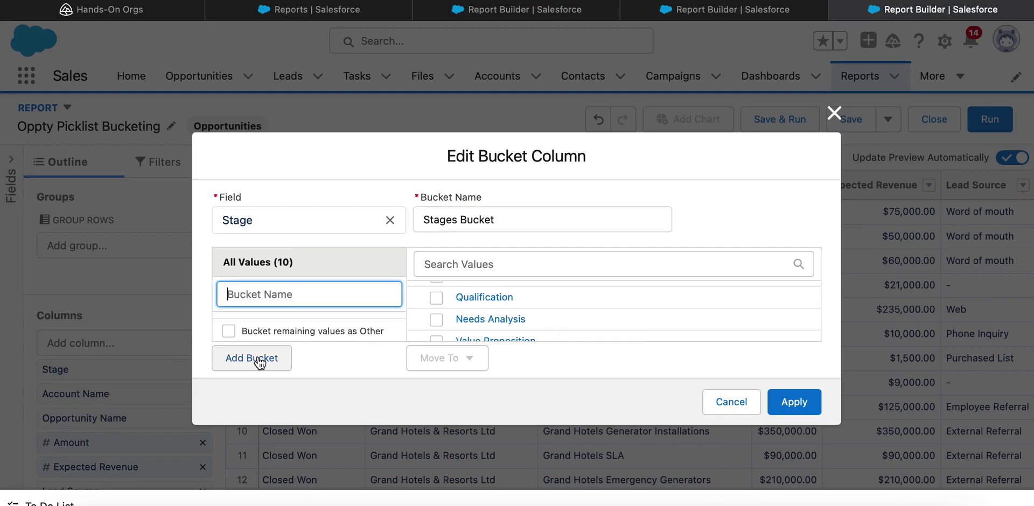
text(Early)
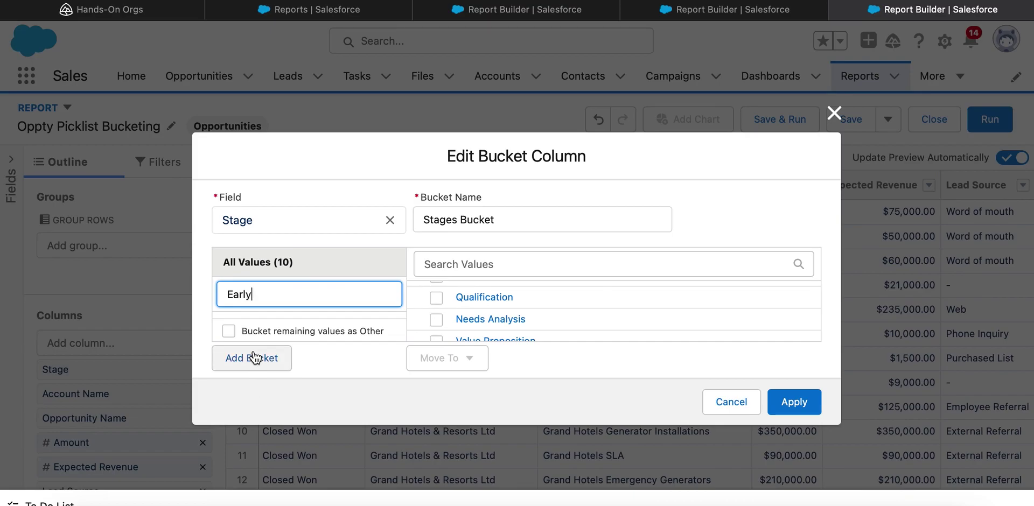
click(243, 365)
text(M)
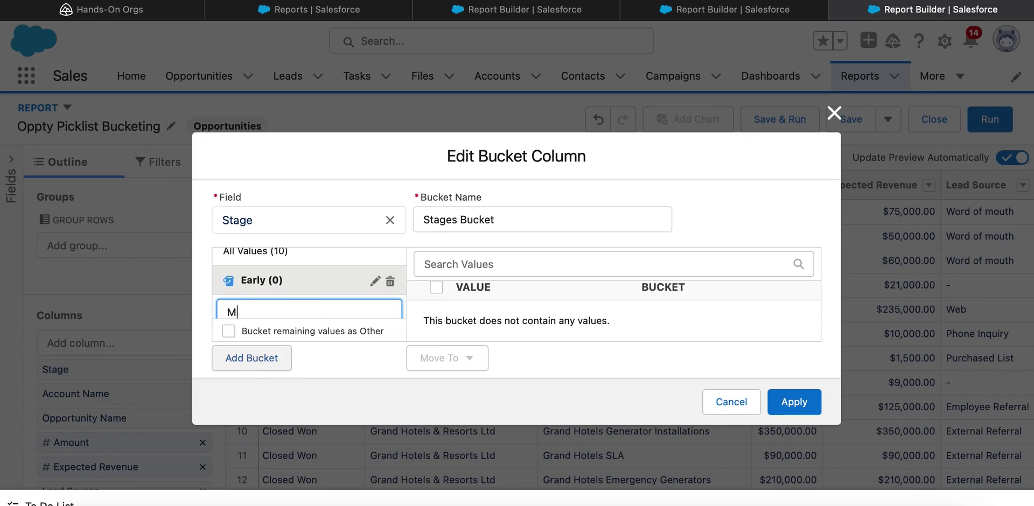
text(iddle)
click(245, 363)
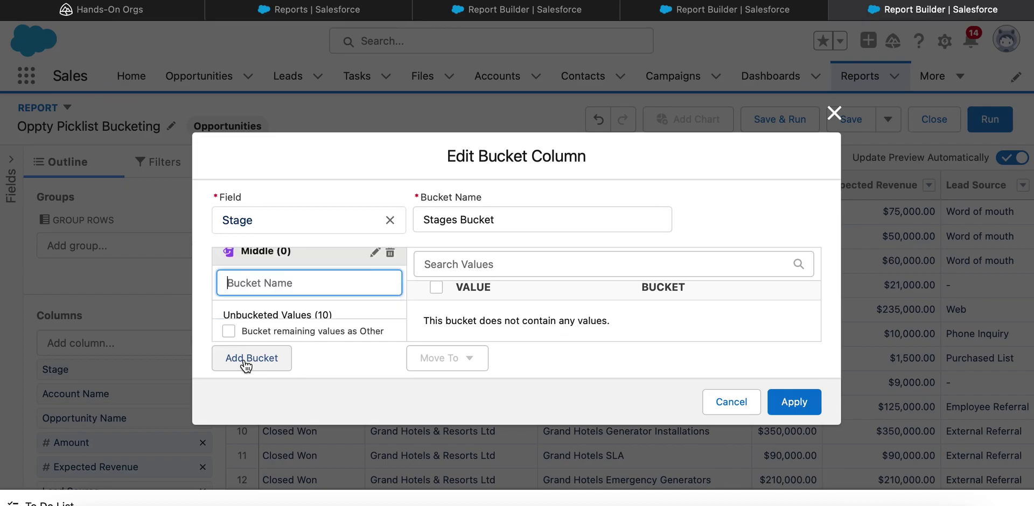
text(Final)
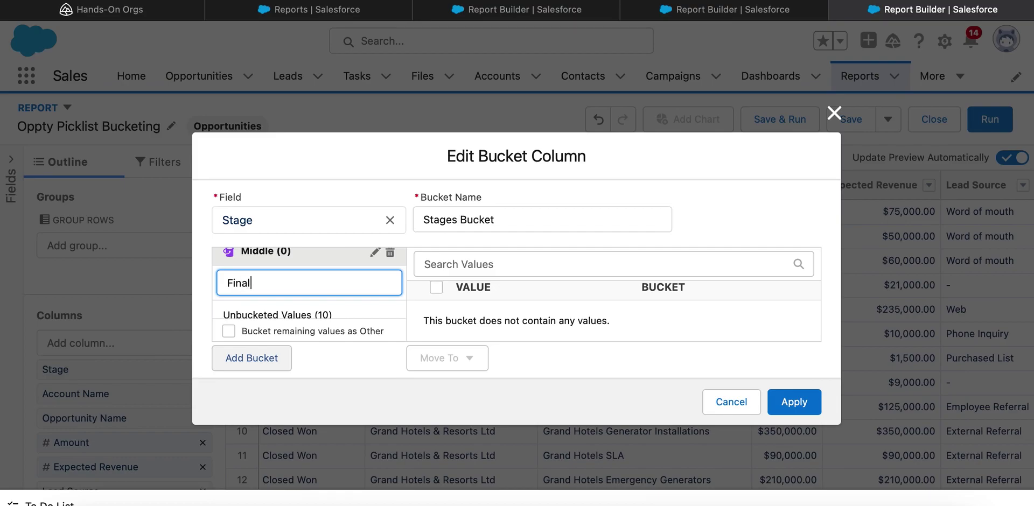
Step: Move the unbucketed values Prospecting, Qualification and Needs Analysis into the Early bucket
click(275, 316)
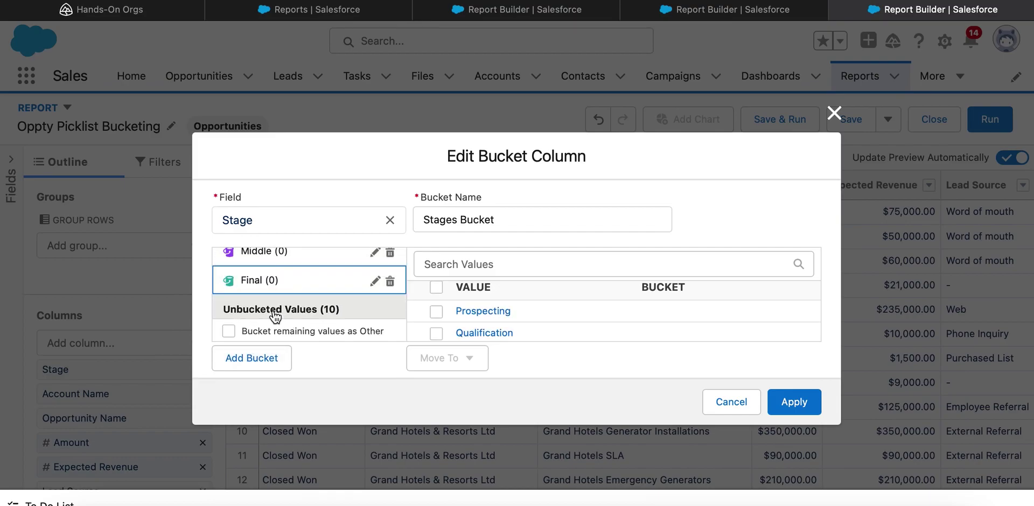
click(436, 312)
click(436, 334)
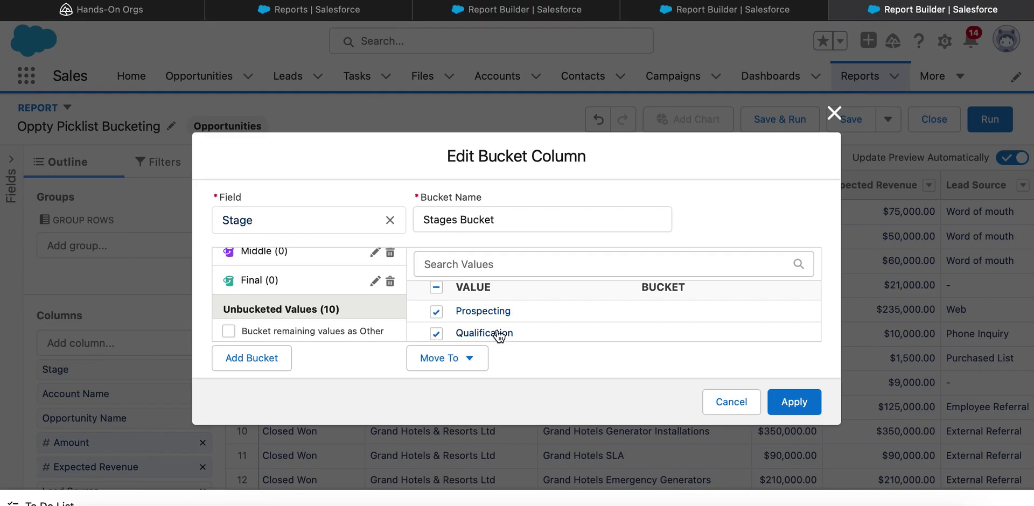
scroll(499, 323, down, 1)
click(436, 330)
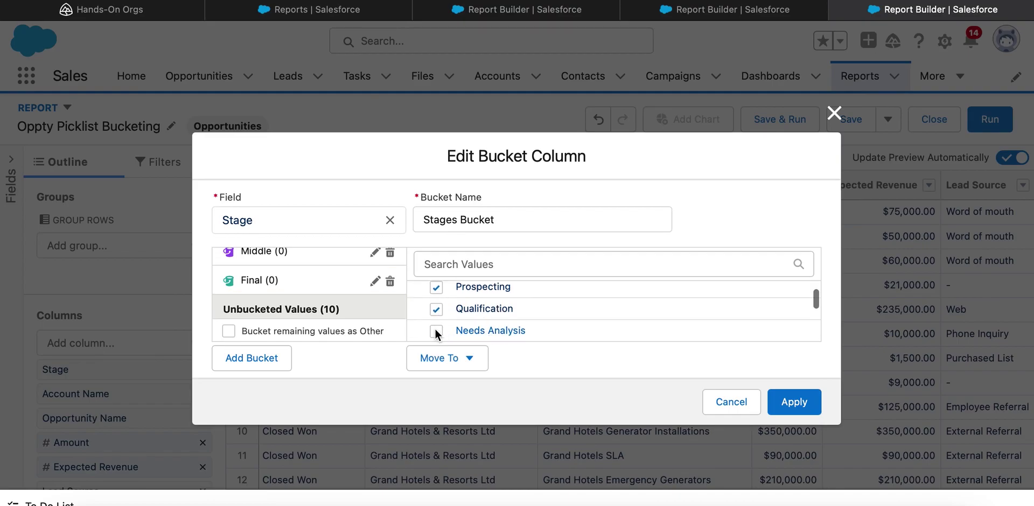
click(480, 359)
click(430, 198)
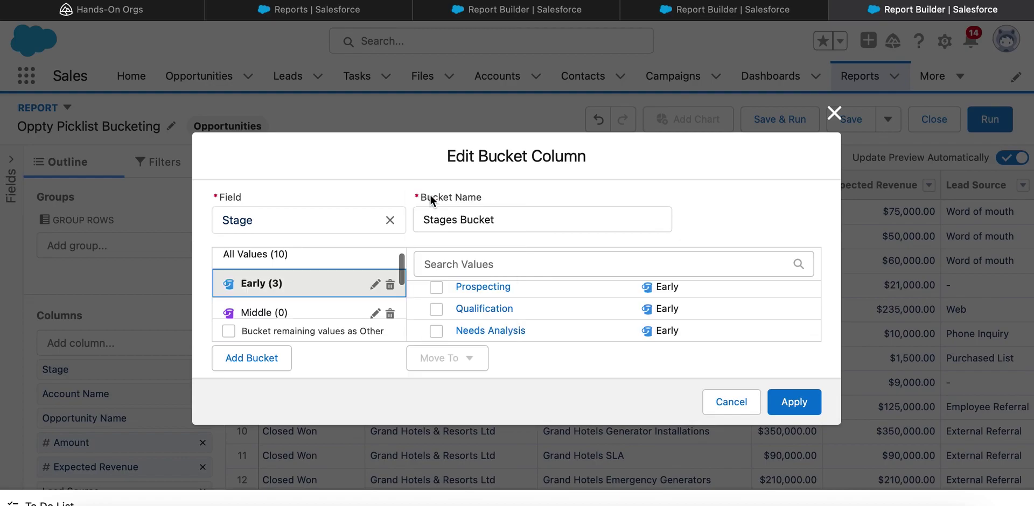
Step: Move the unbucketed values Value Proposition, Id. Decision Makers and Perception Analysis into the Middle bucket
scroll(307, 312, down, 2)
scroll(306, 312, down, 1)
click(268, 302)
click(436, 287)
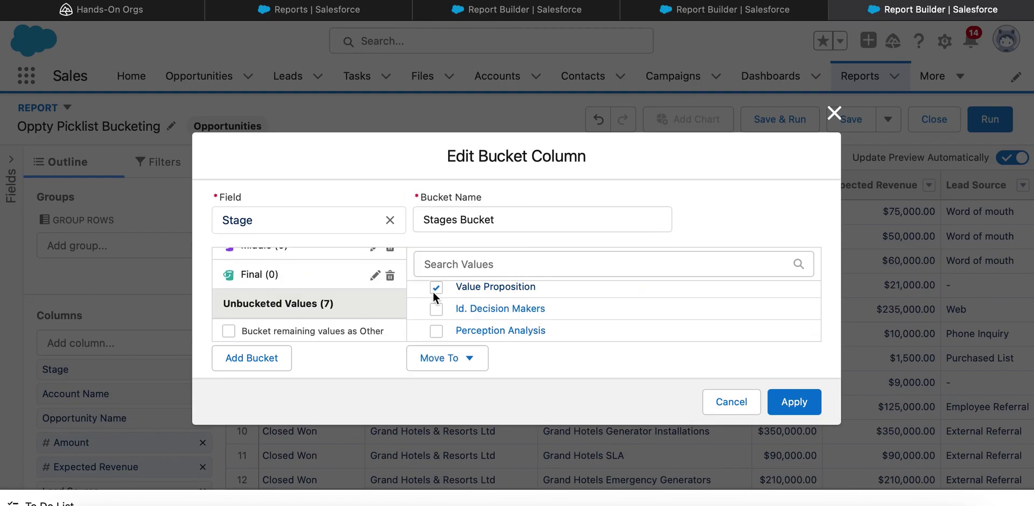
click(436, 308)
click(436, 331)
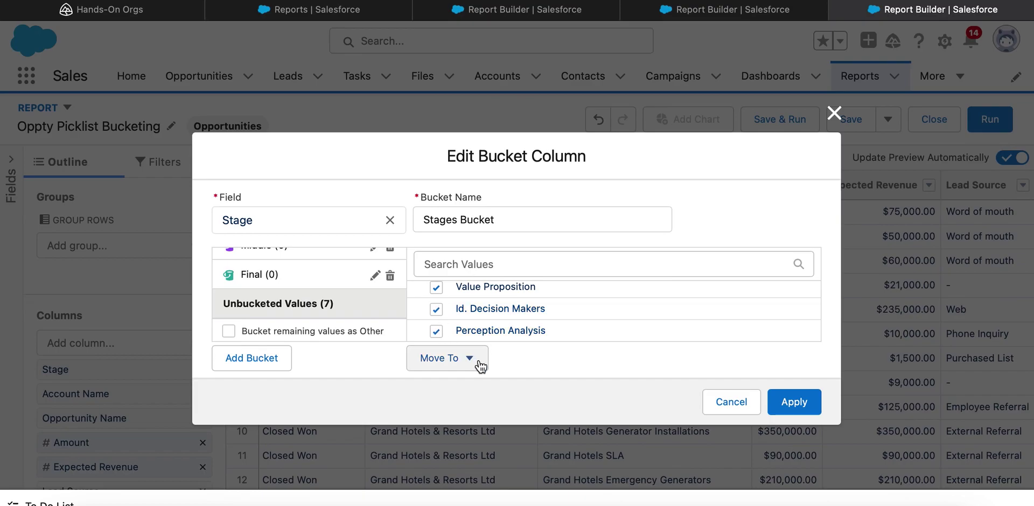
click(471, 359)
click(445, 231)
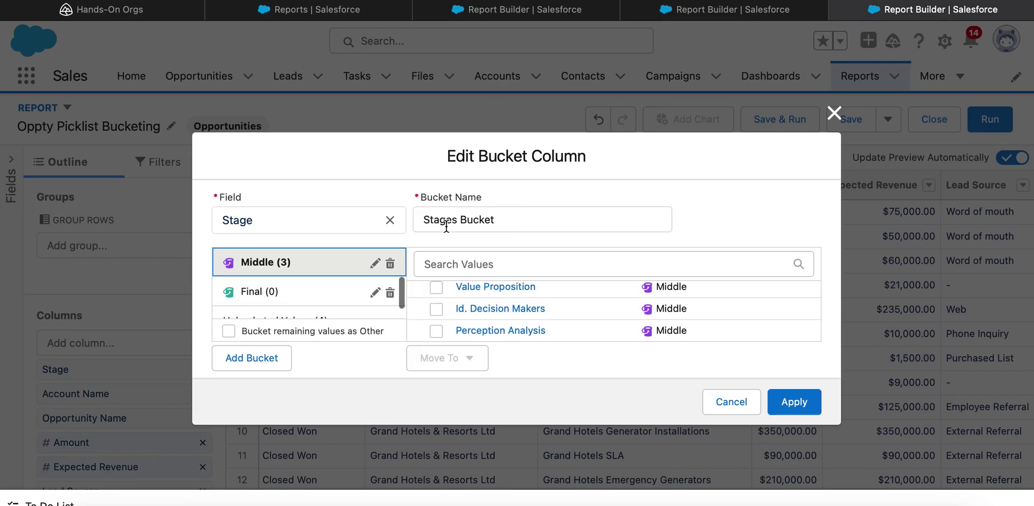
Step: Move the unbucketed values Proposal/Price Quote, Negotiation/Review and Closed Won into the Final bucket
scroll(315, 293, down, 1)
click(283, 303)
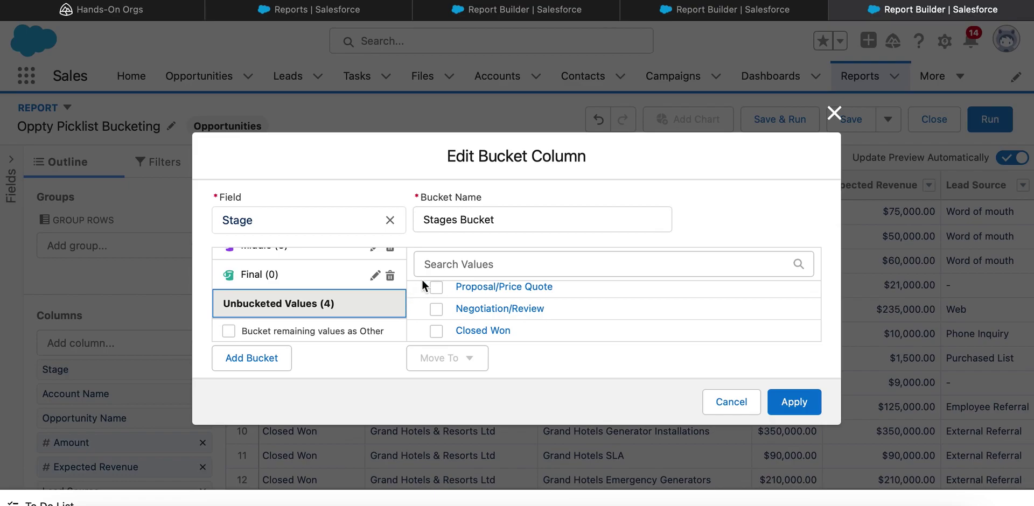
click(437, 287)
click(436, 310)
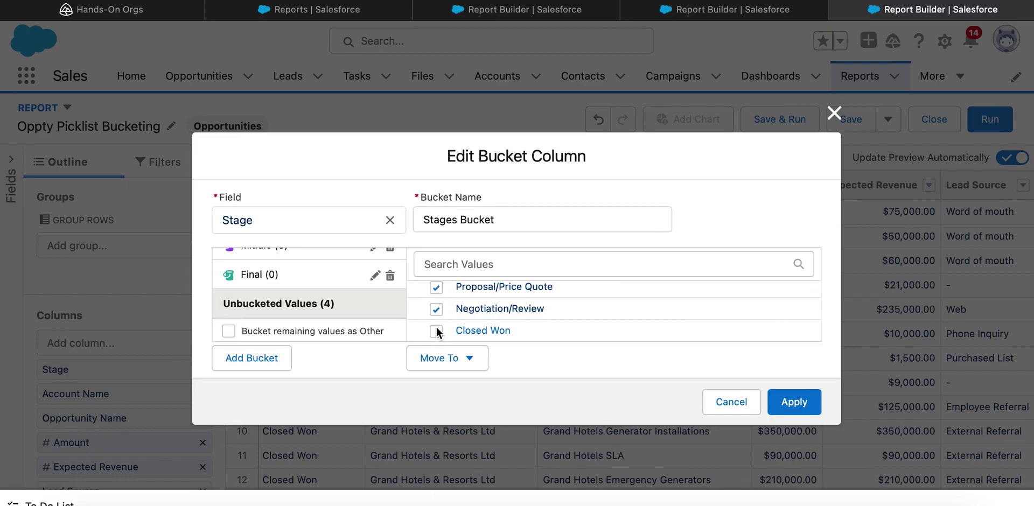
click(468, 357)
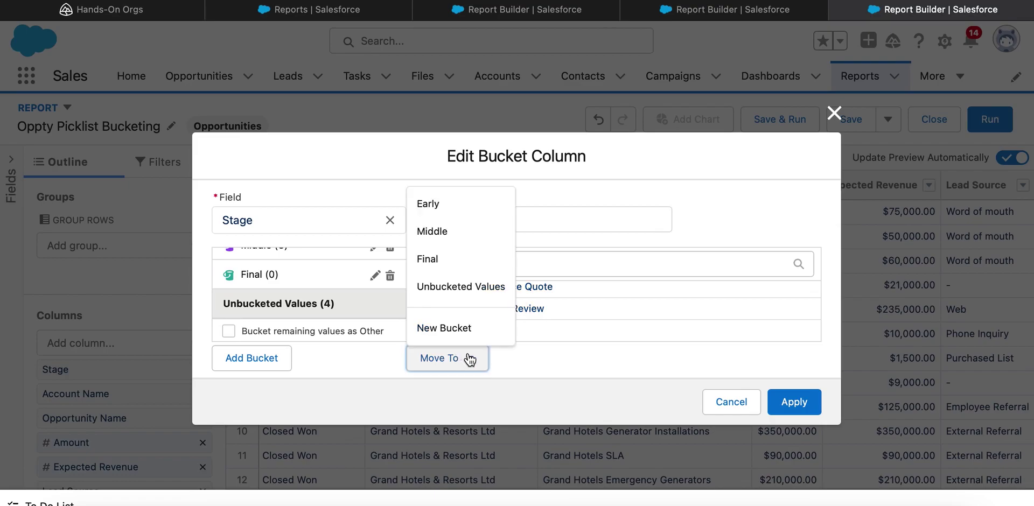
click(423, 259)
Step: Bucket the remaining stage values as Other and apply the bucket column to the report
click(277, 307)
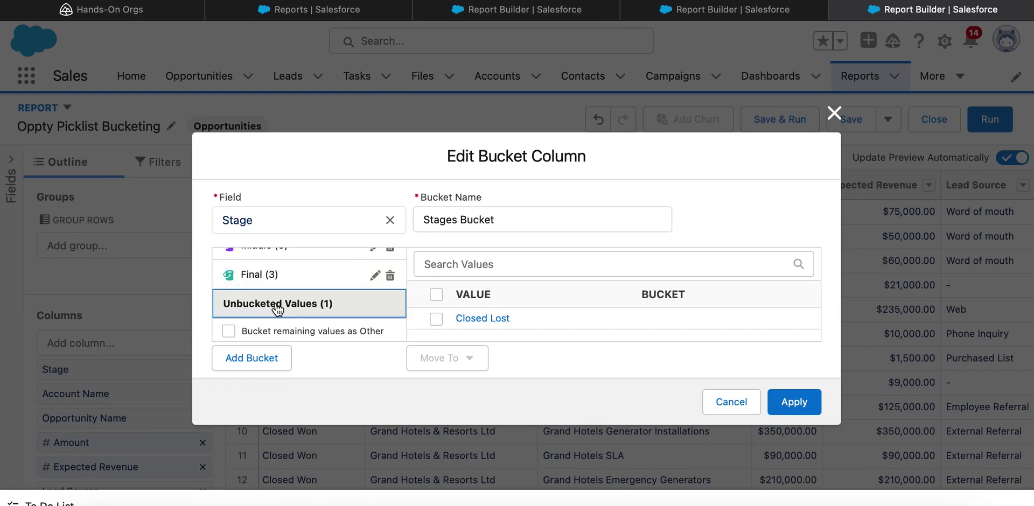
click(229, 330)
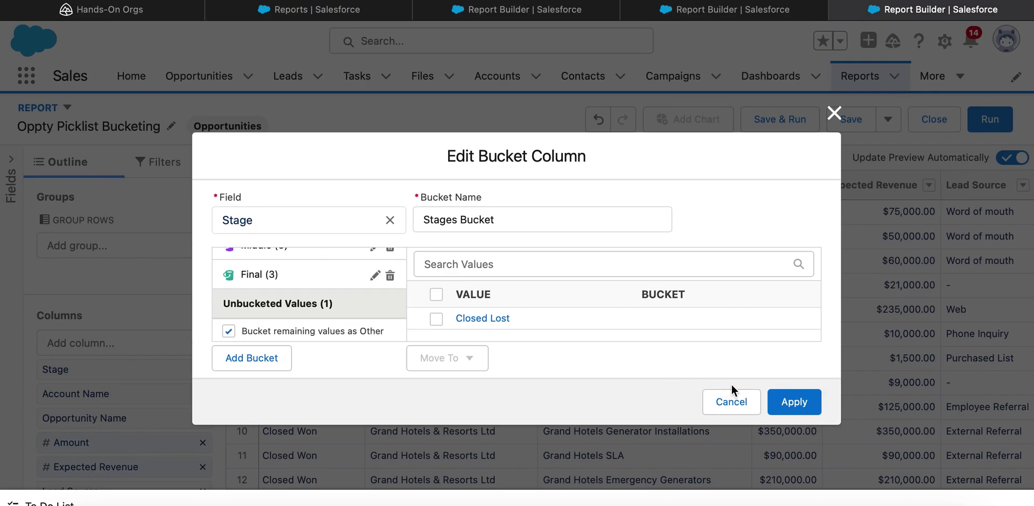
click(789, 401)
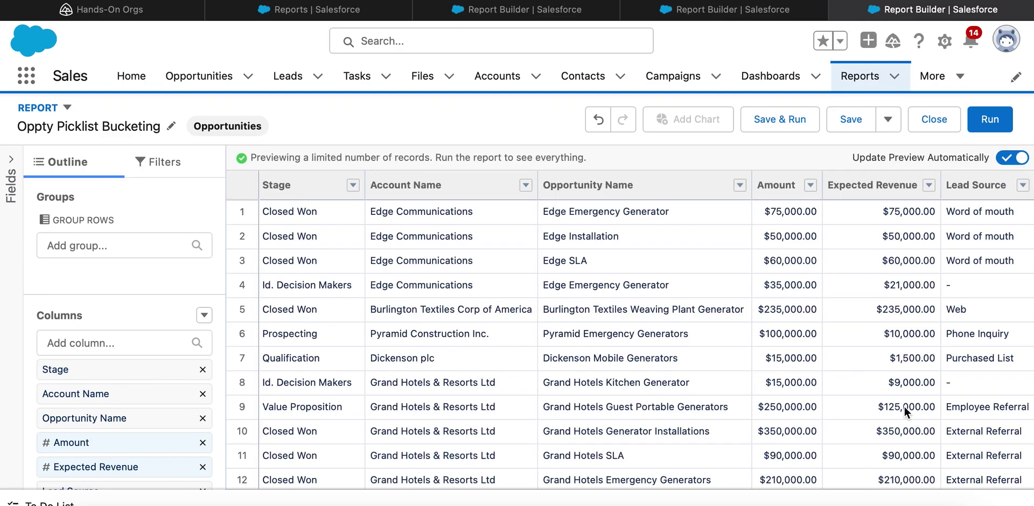
Step: Sort the report preview by the Stages Bucket column in ascending order
scroll(1011, 372, right, 5)
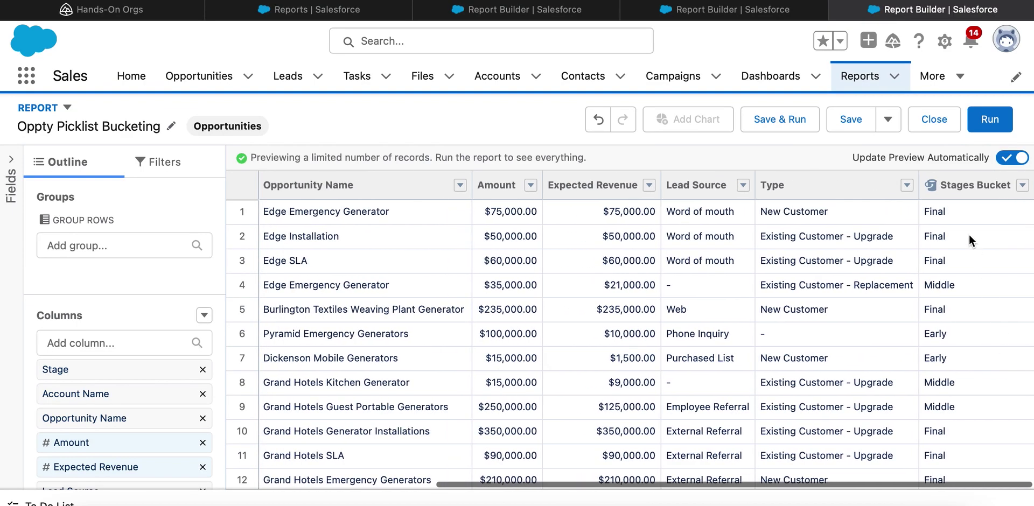
click(1022, 185)
click(918, 215)
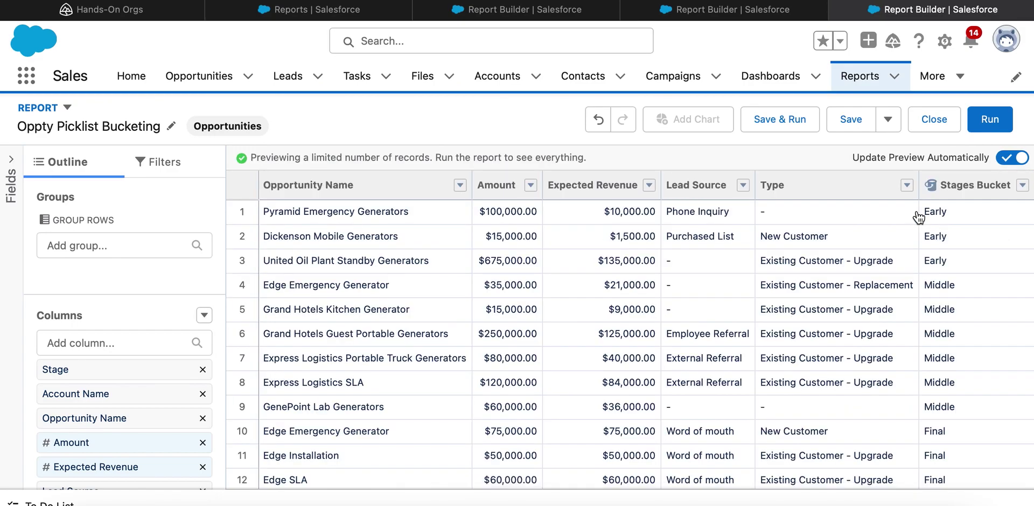
Step: Group the report rows by the Stages Bucket field
click(109, 246)
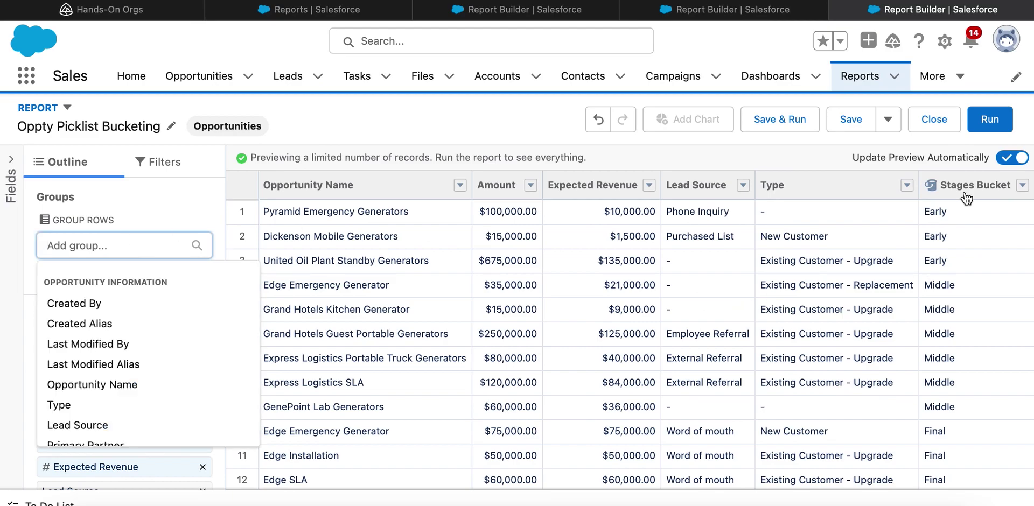
click(1022, 185)
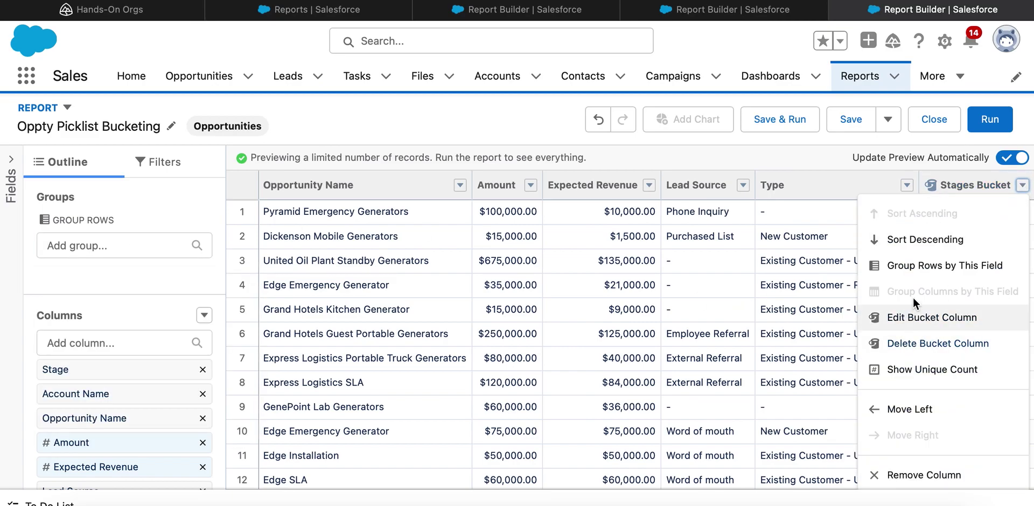
click(922, 266)
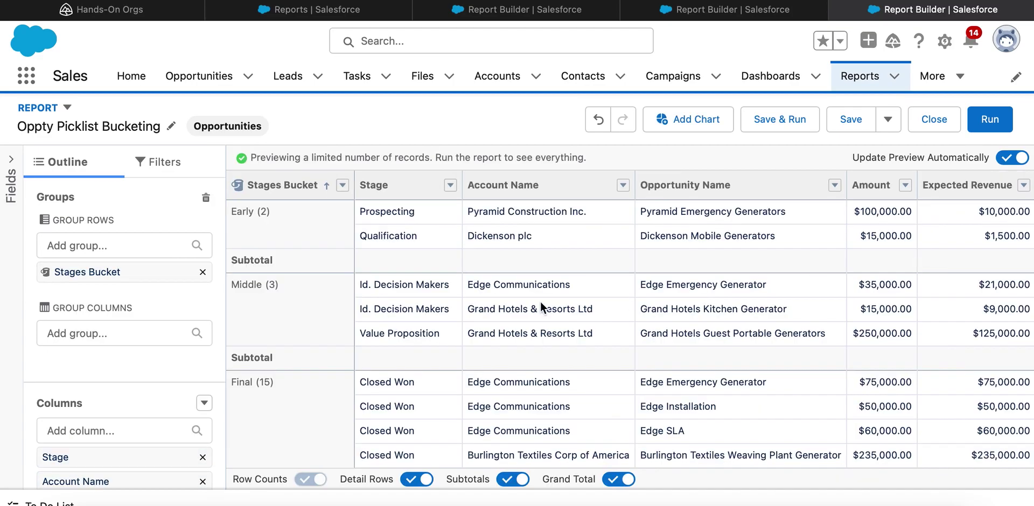
Step: Save and run the grouped Oppty Picklist Bucketing report, and look through its rows
scroll(313, 271, down, 2)
scroll(313, 271, up, 2)
click(765, 121)
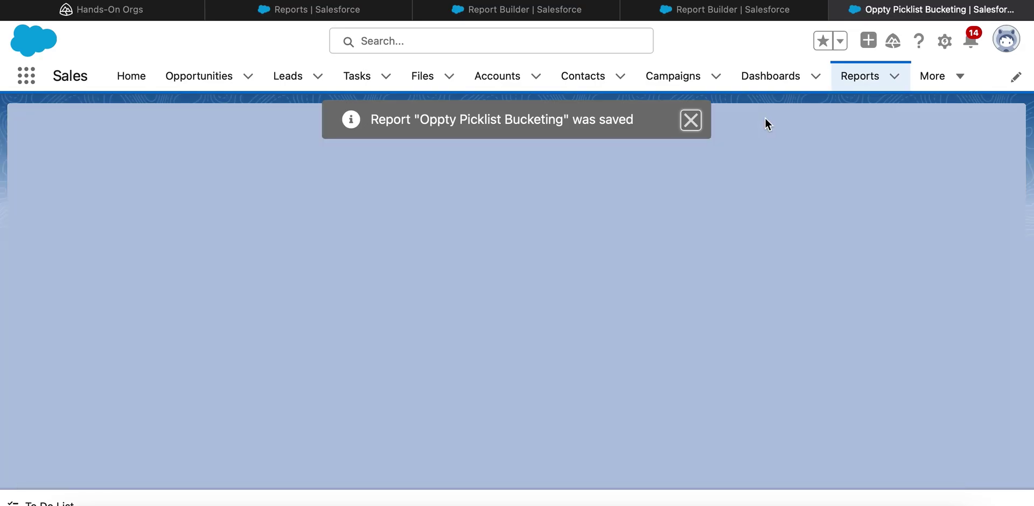
scroll(380, 317, down, 5)
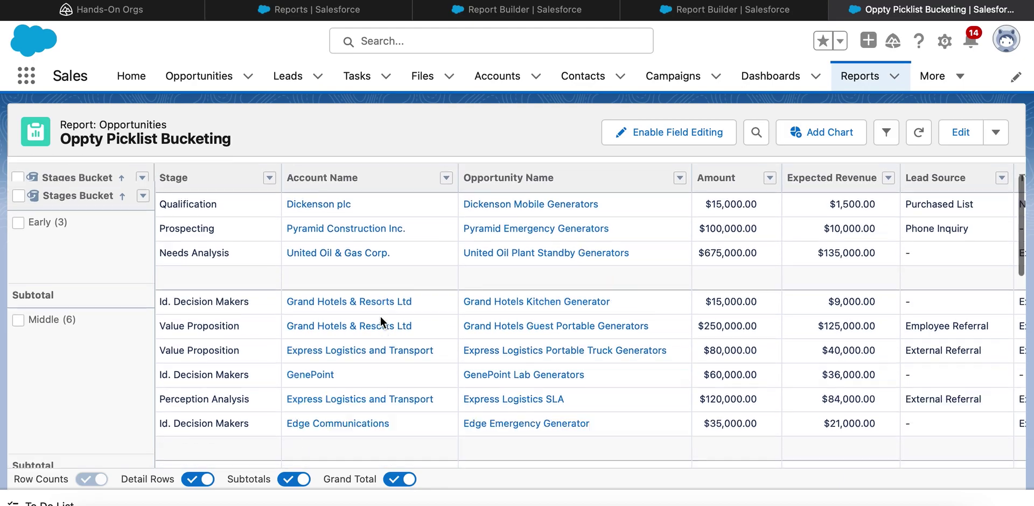
Step: Switch to the Oppty Number Bucket report and start a bucket column on the Amount field, named Size
scroll(382, 323, up, 5)
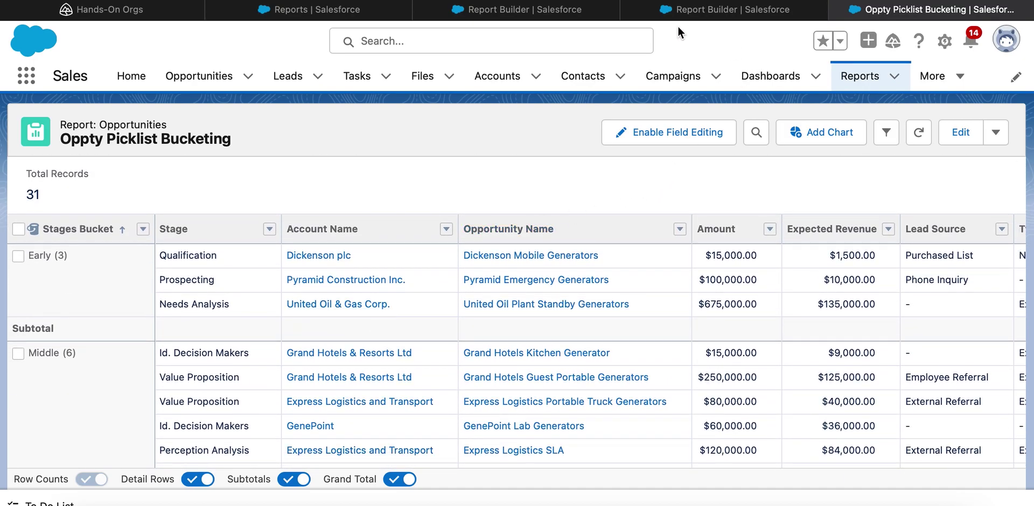
mouse_move(696, 8)
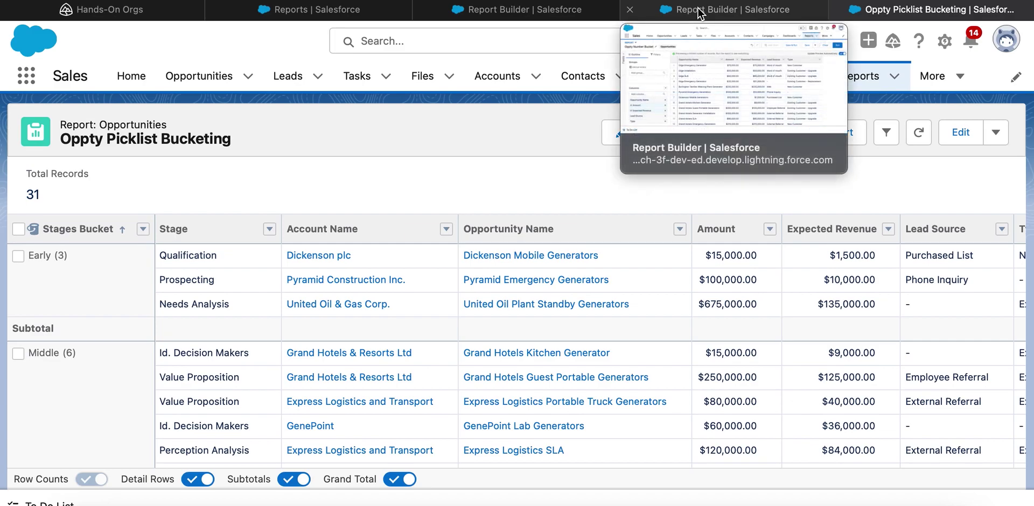
click(699, 13)
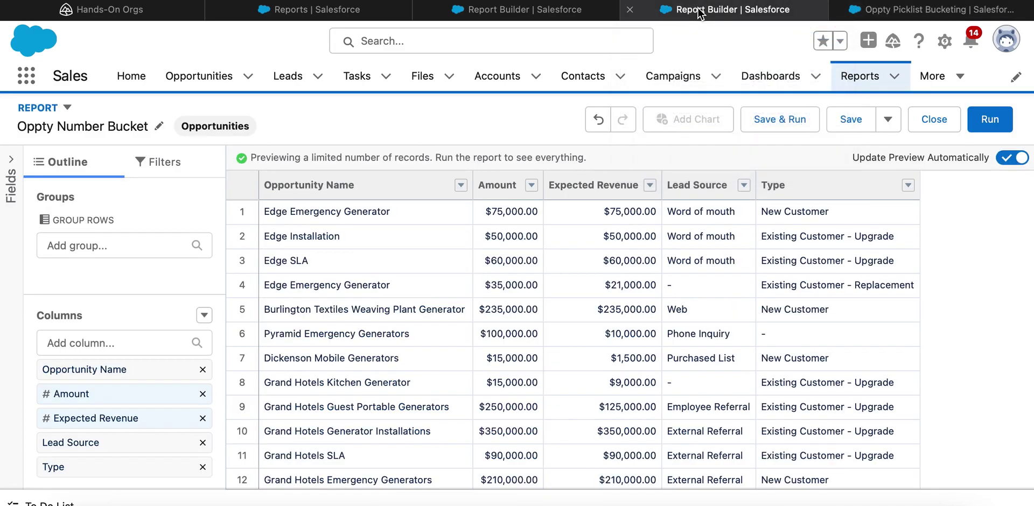
click(531, 185)
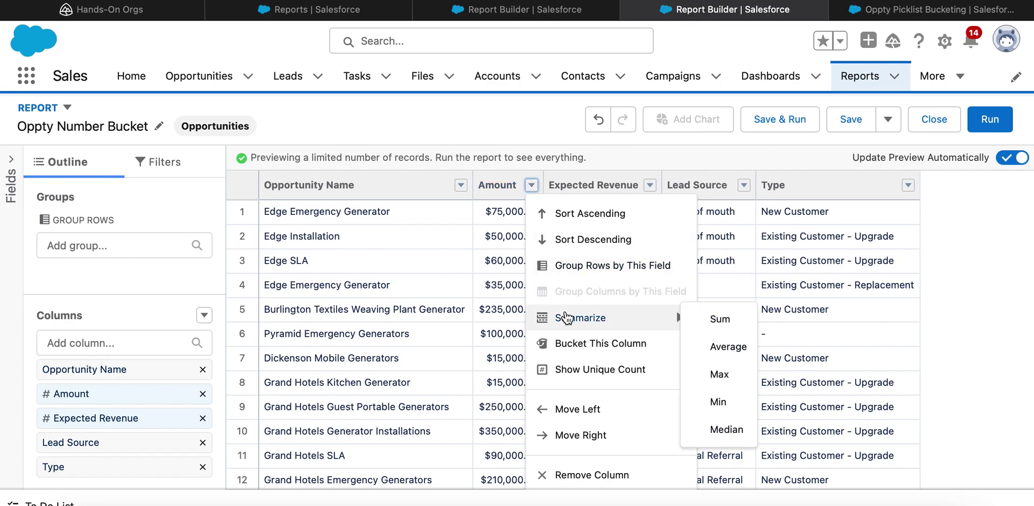
click(591, 345)
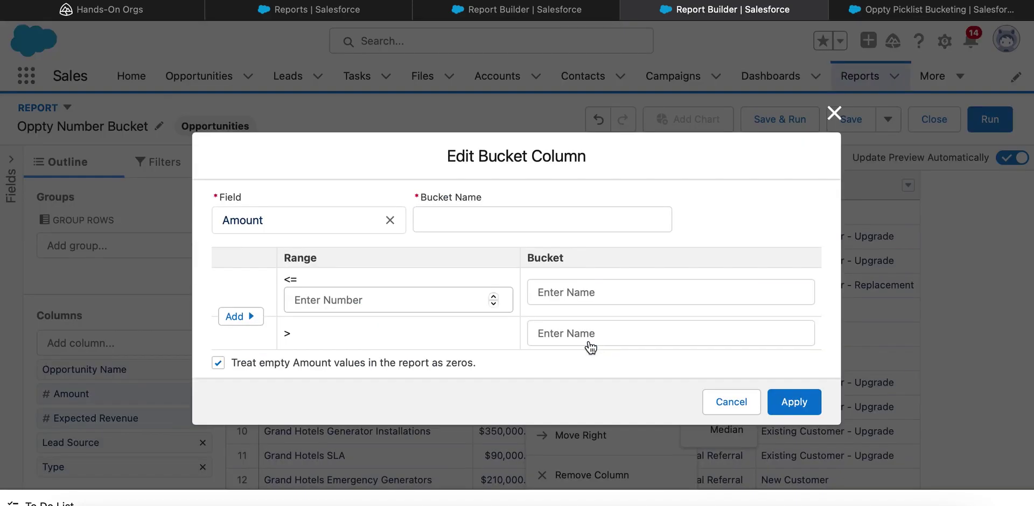
text(Size)
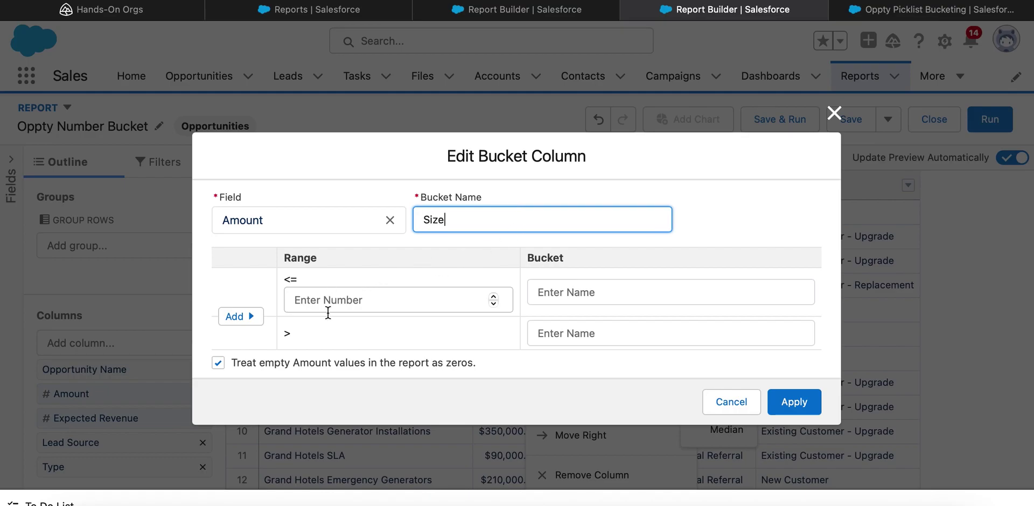
Step: Set the first Amount range to at most 50000 and name its bucket Small
click(320, 296)
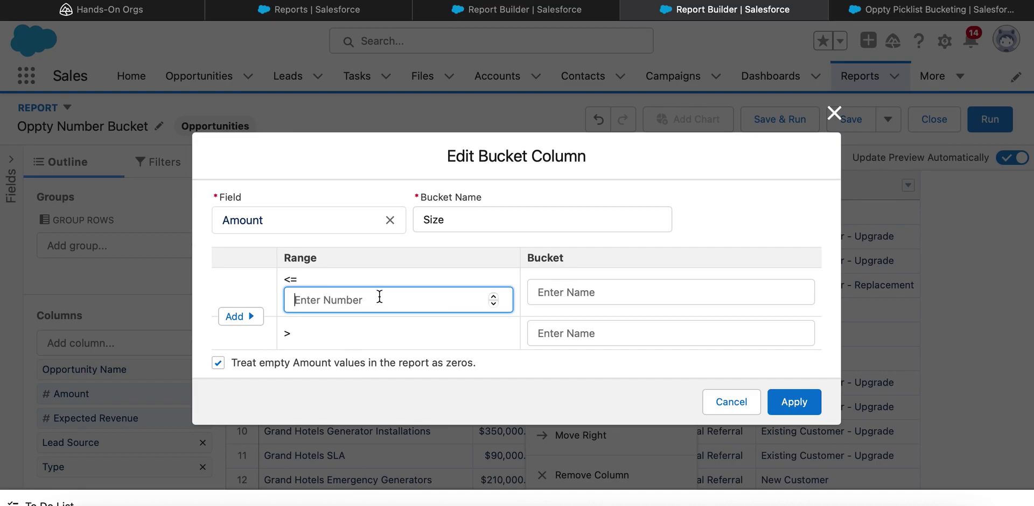
text(50000)
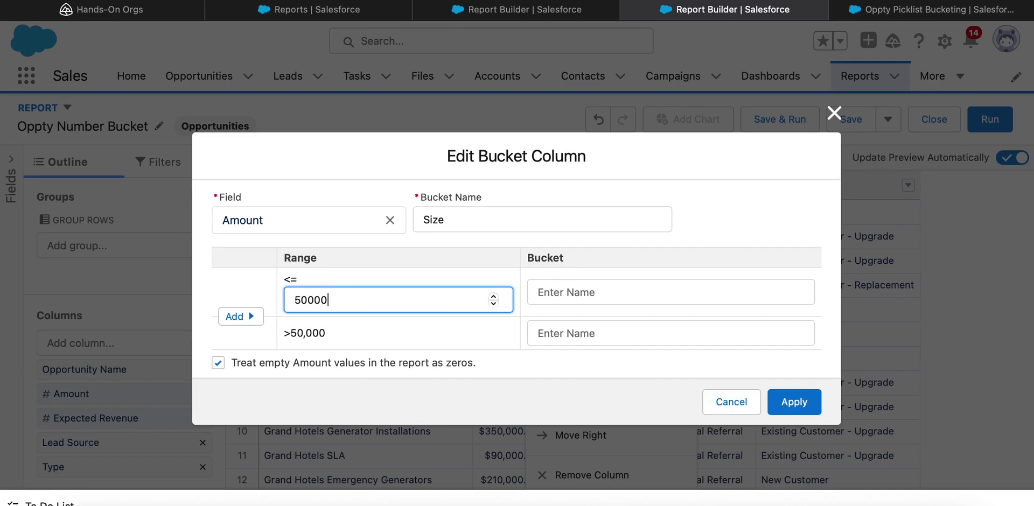
click(592, 292)
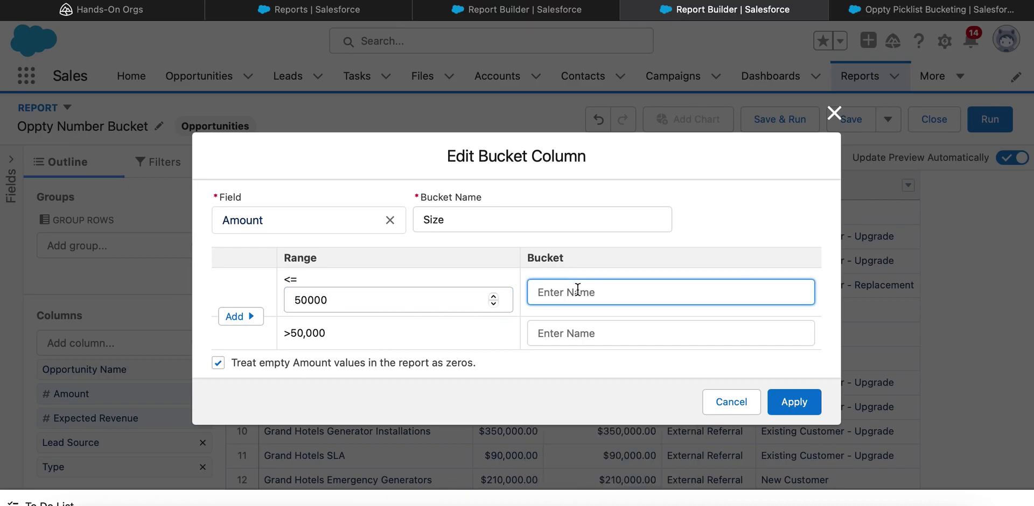
text(Small)
Step: Add an Amount range from 50,000 to 100000 and name its bucket Medium
click(231, 319)
scroll(352, 321, down, 2)
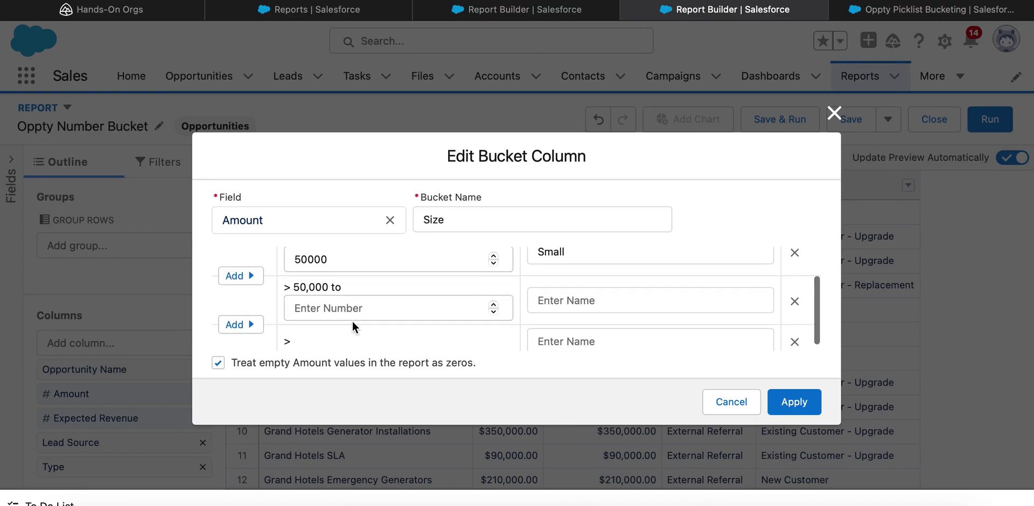
click(321, 309)
text(1)
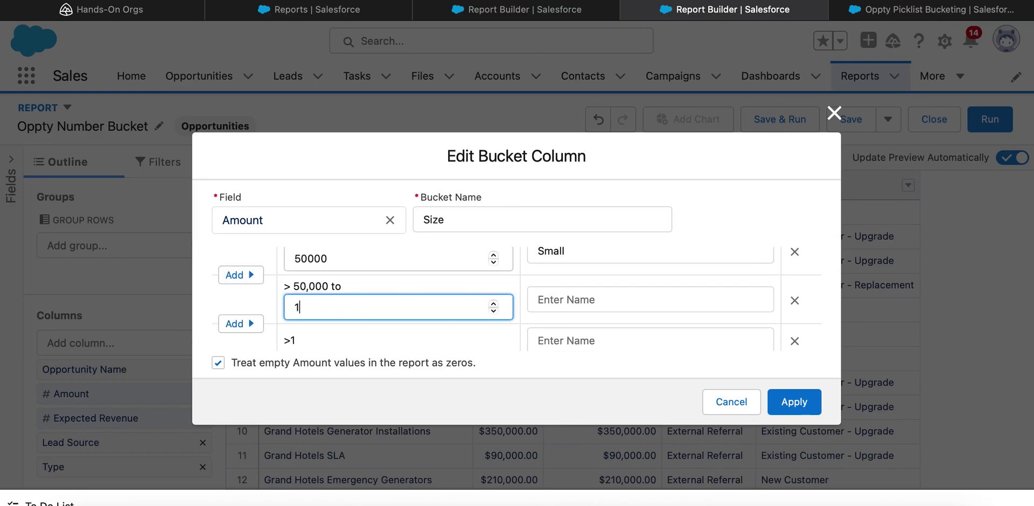
text(00000)
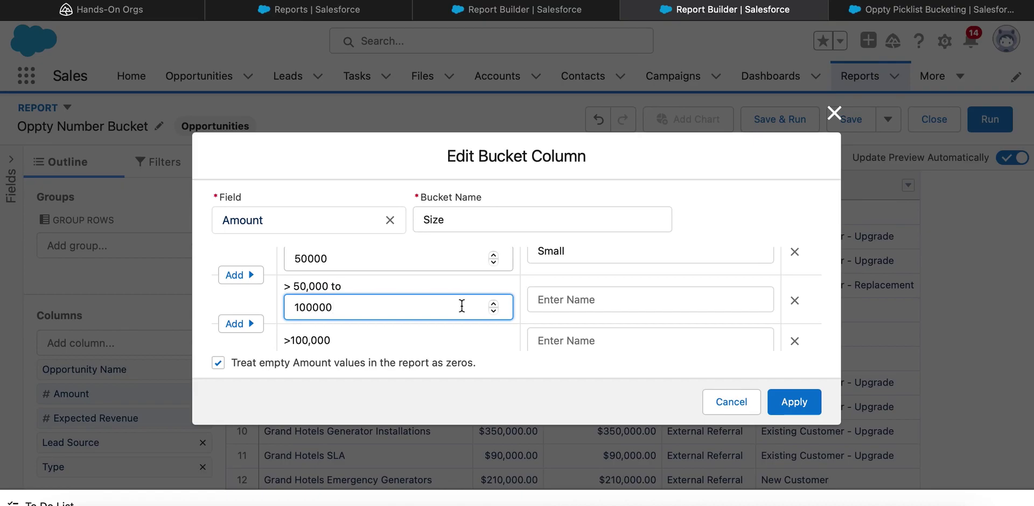
click(569, 300)
text(M)
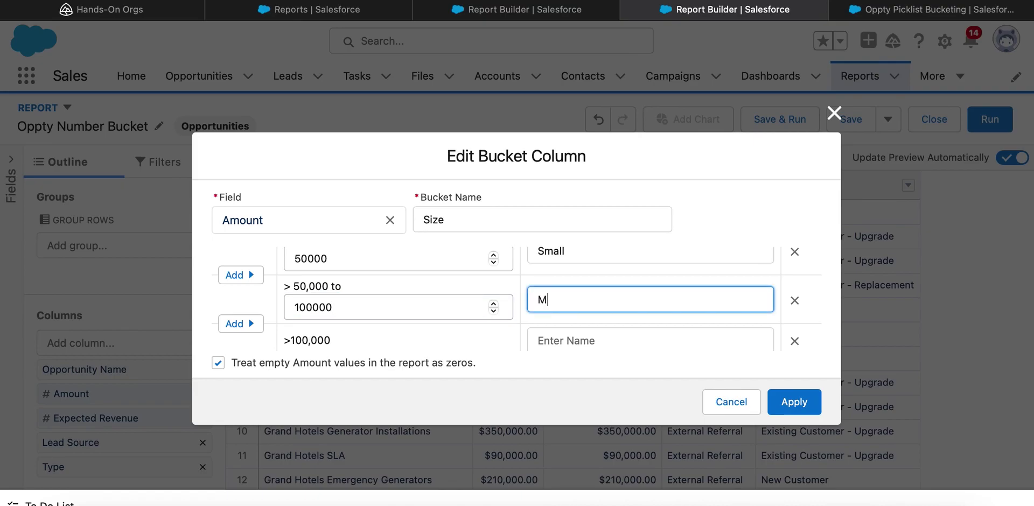
text(edium)
Step: Name the bucket for amounts above 100,000 Large and apply the bucket column
click(566, 339)
text(Large)
click(794, 412)
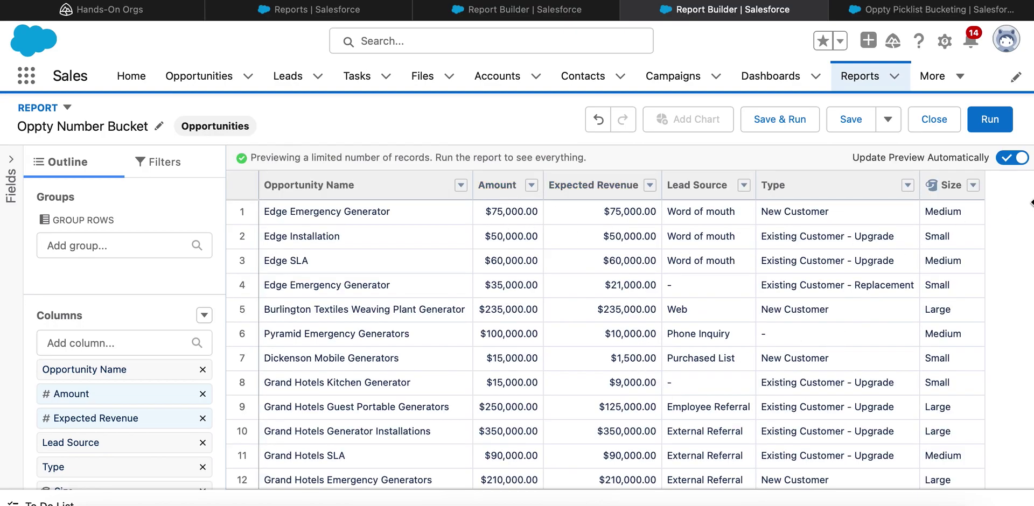
Step: Group the report rows by the Size bucket, and save and run the report
click(972, 185)
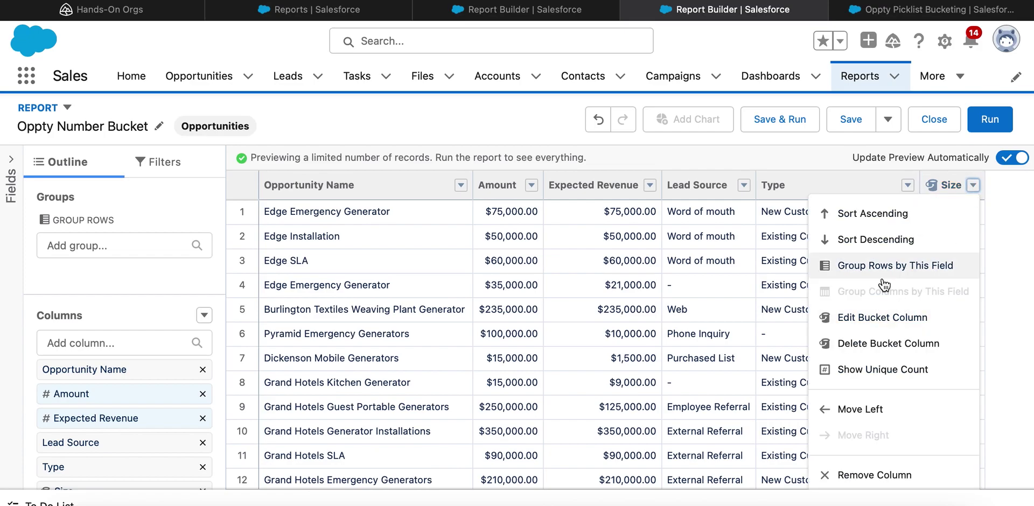
click(862, 267)
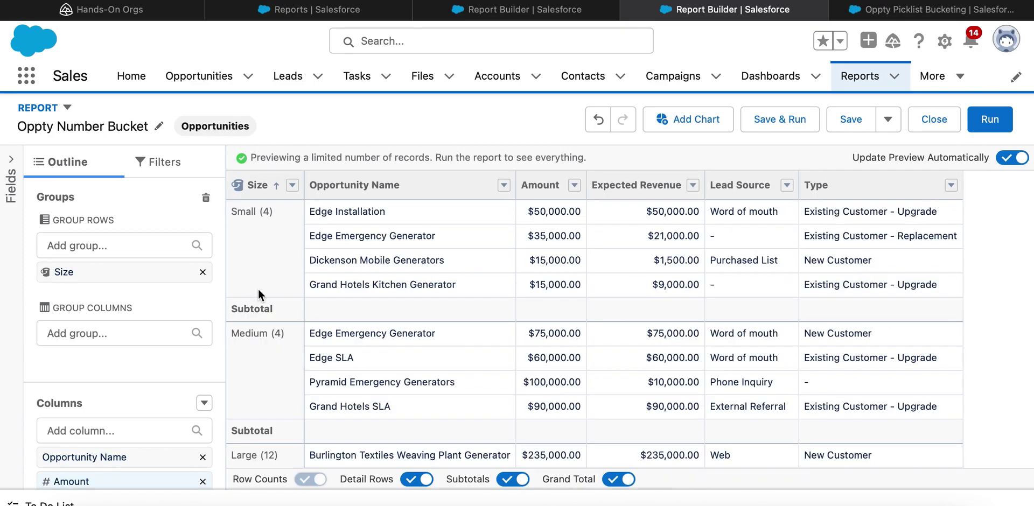
scroll(270, 289, down, 1)
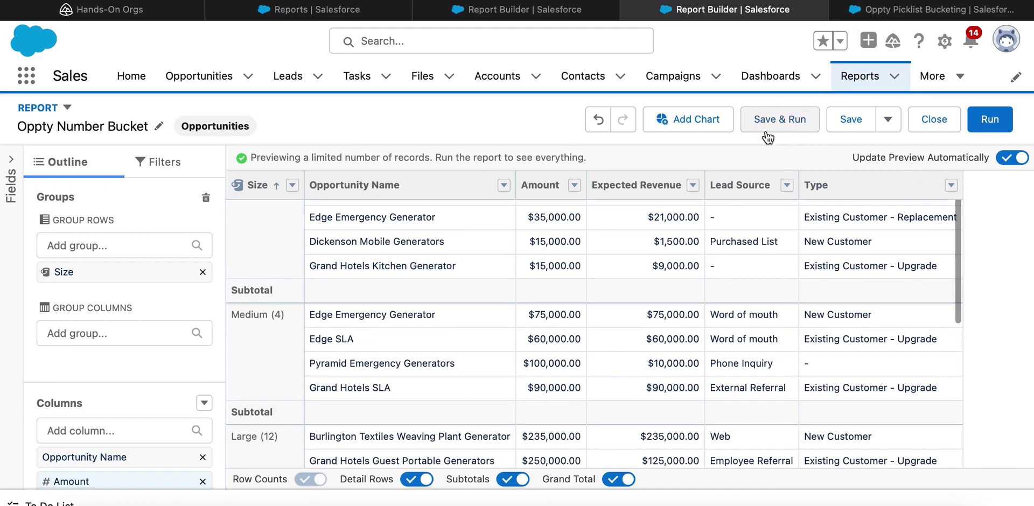
click(770, 127)
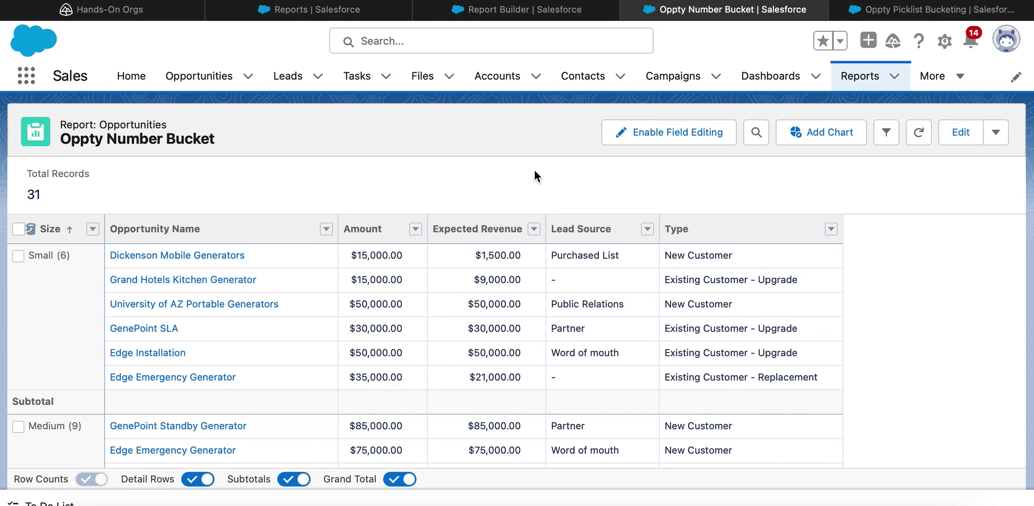
Step: Switch to the New Opportunities Report and start a bucket column on Opportunity Name, named Oppty type
click(525, 10)
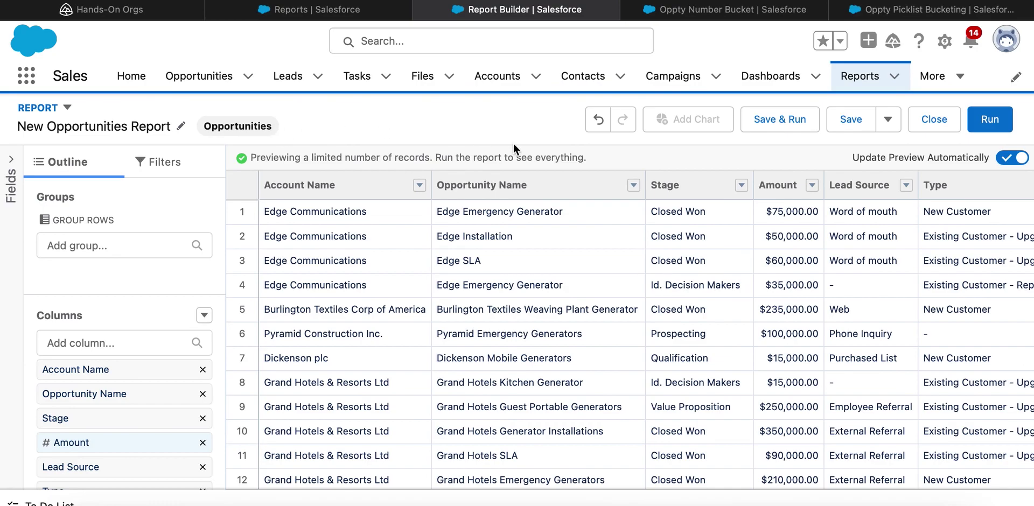
click(634, 186)
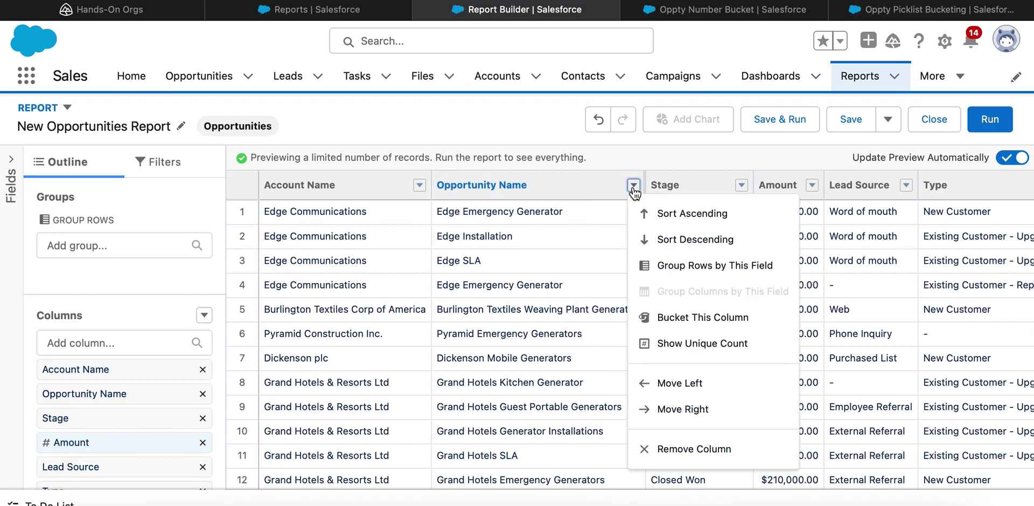
click(677, 323)
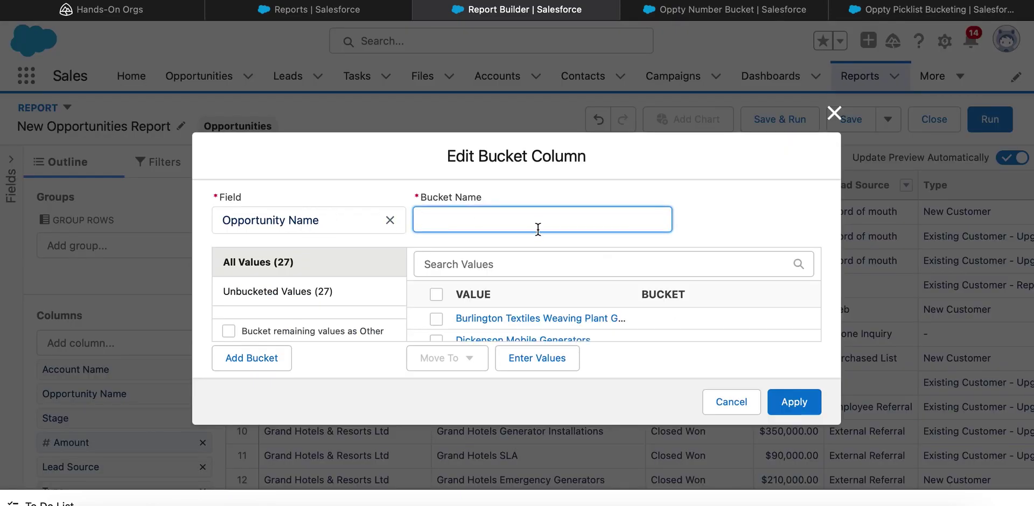
text(Oppty type)
Step: Look through the unbucketed opportunity names and add a bucket named Generators
click(286, 295)
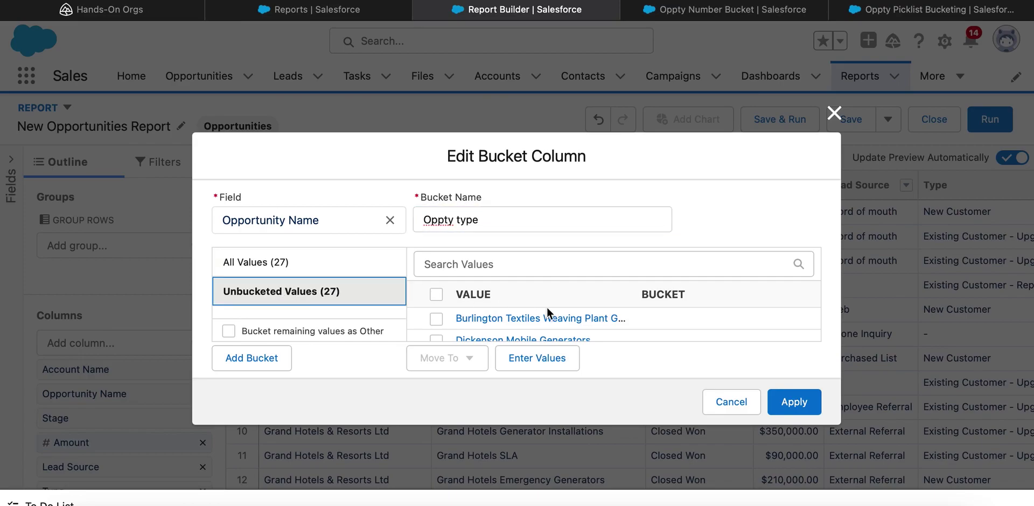
scroll(554, 322, down, 3)
scroll(567, 320, up, 2)
scroll(567, 323, up, 1)
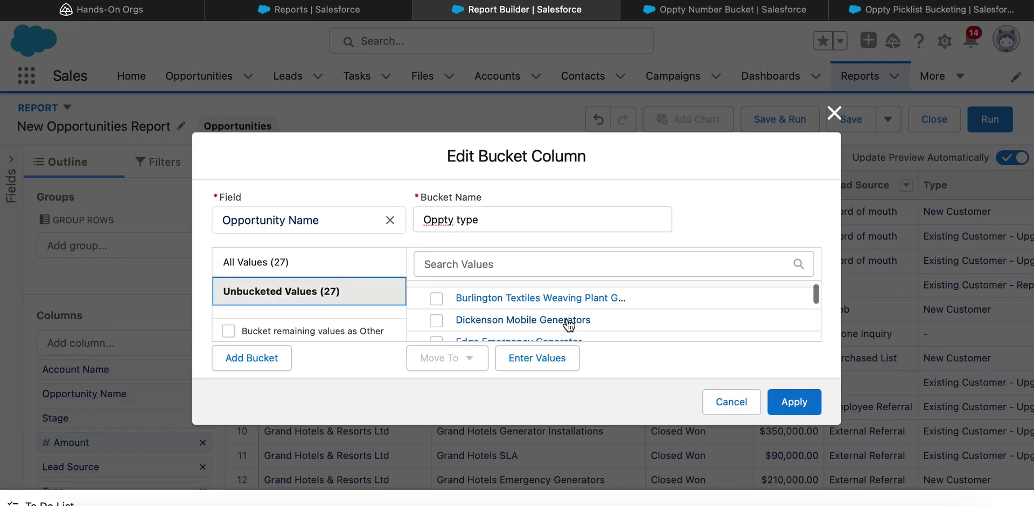
scroll(629, 314, down, 3)
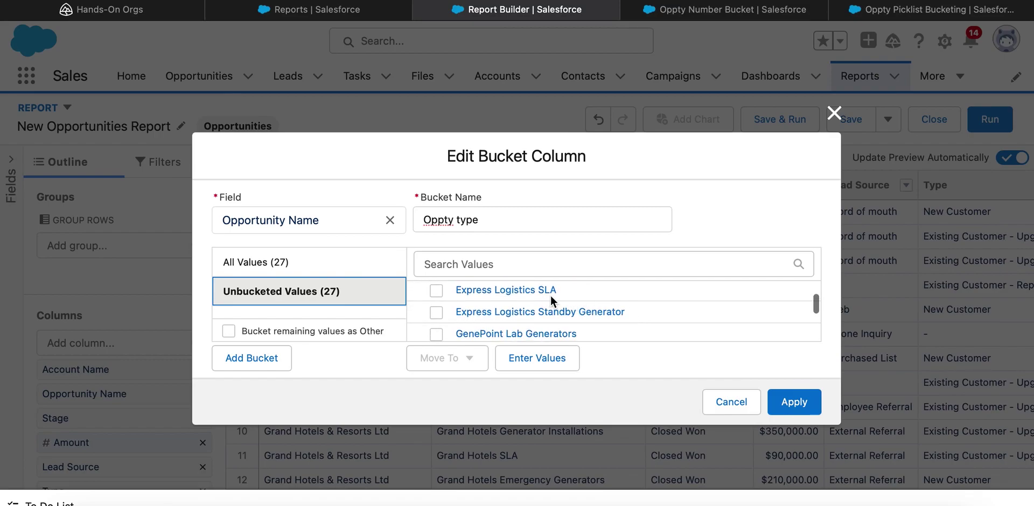
click(257, 362)
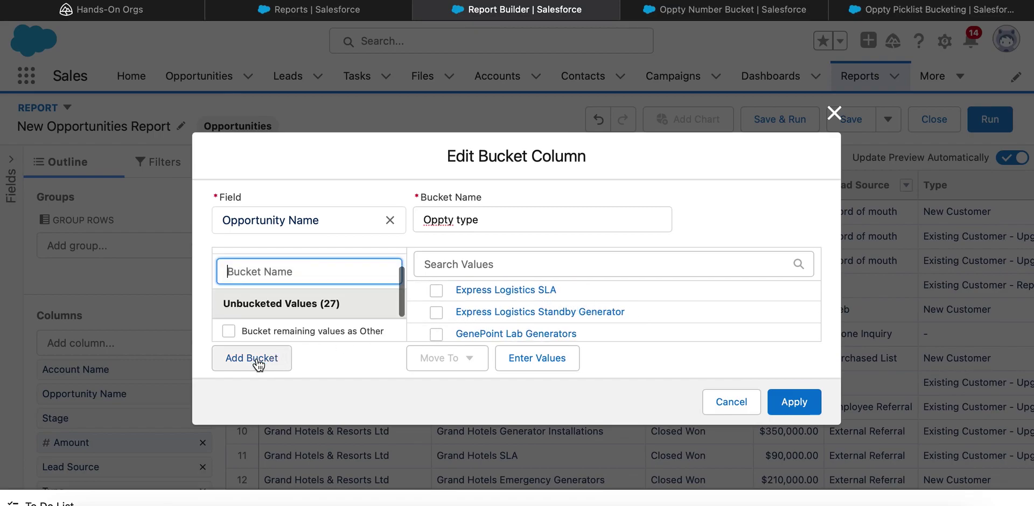
text(Ge)
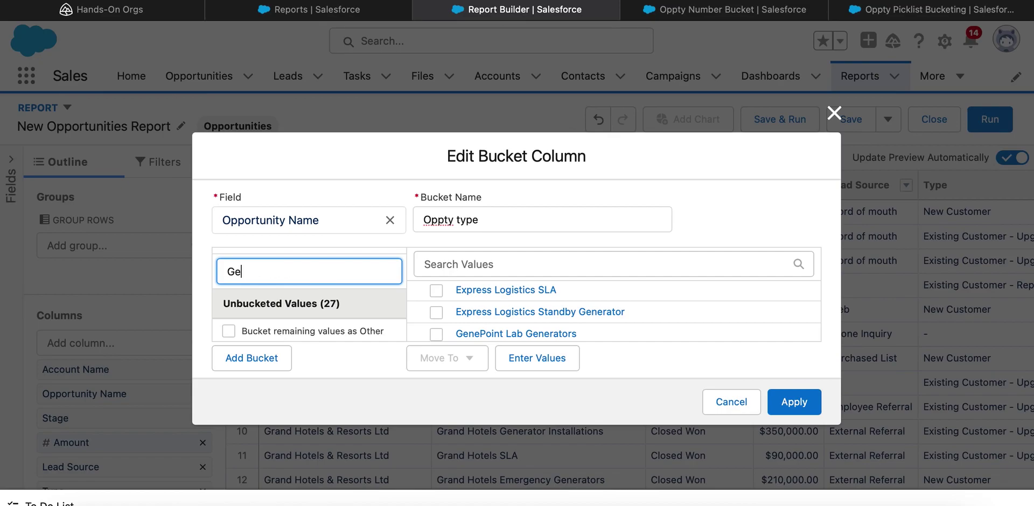
text(nerators)
Step: Add two more buckets named Installations and SLA
click(248, 359)
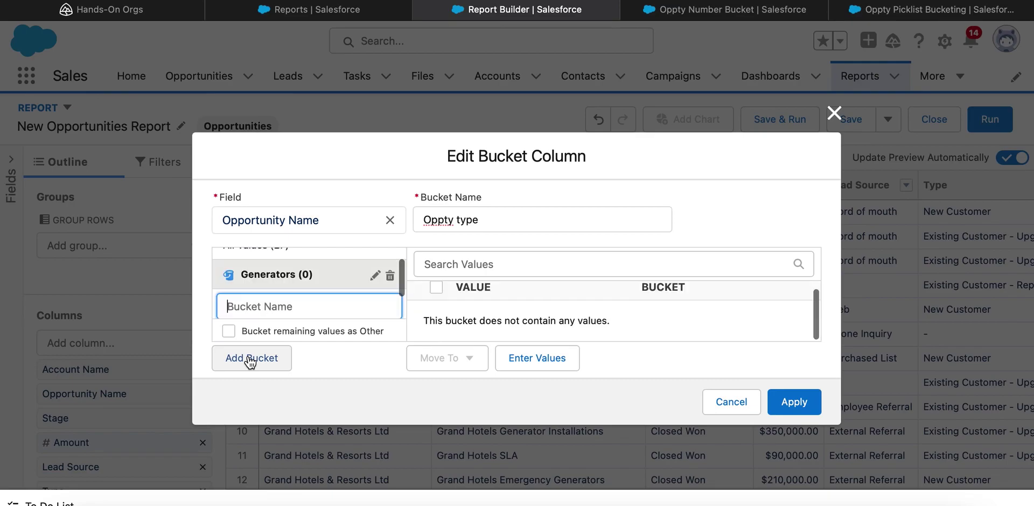
text(In)
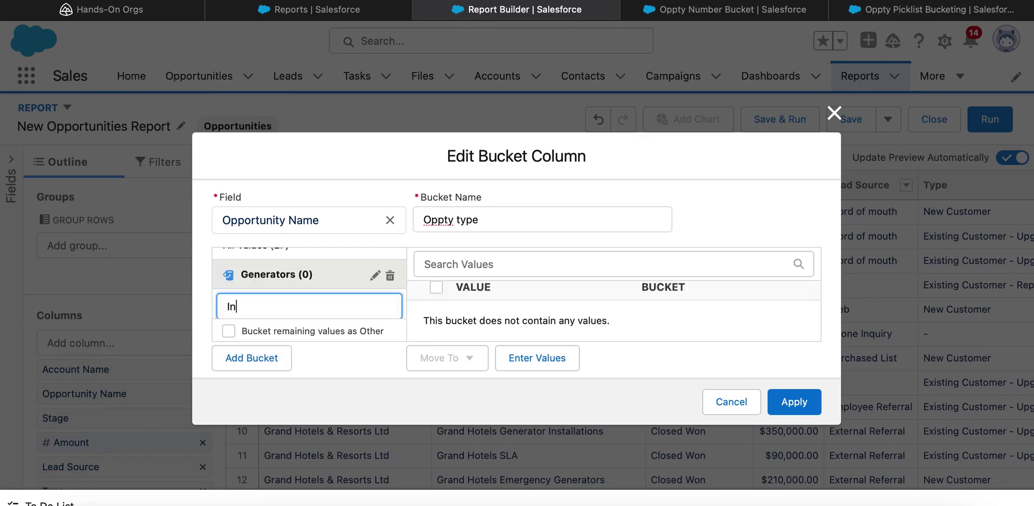
text(stallations)
click(258, 363)
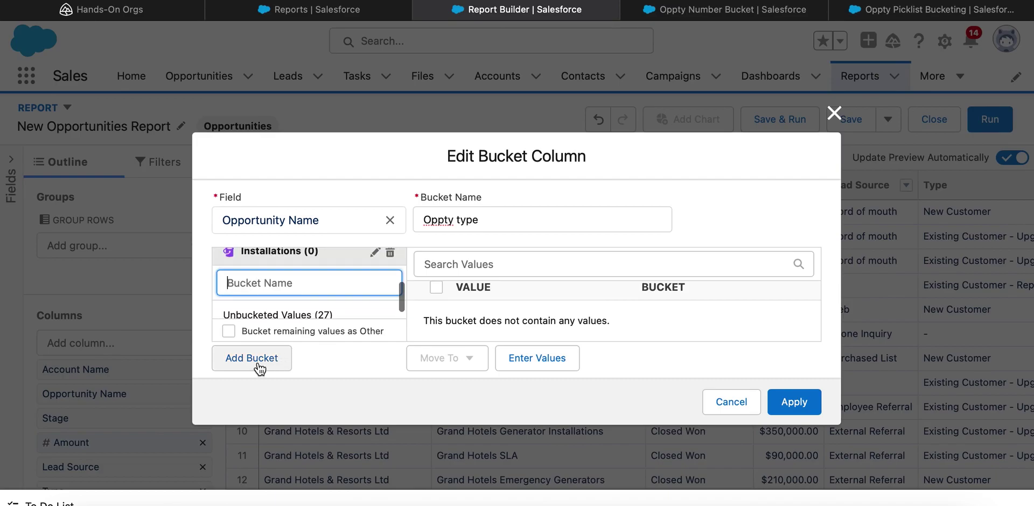
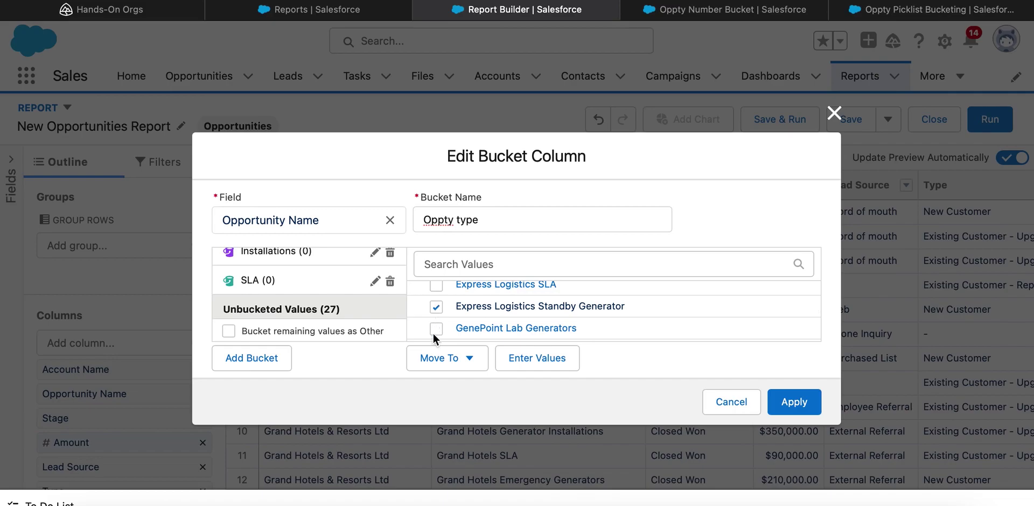
Step: Select the GenePoint generator opportunities and the Grand Hotels Emergency, Guest Portable and Kitchen generator opportunities among the unbucketed values
scroll(467, 319, down, 2)
scroll(471, 318, up, 1)
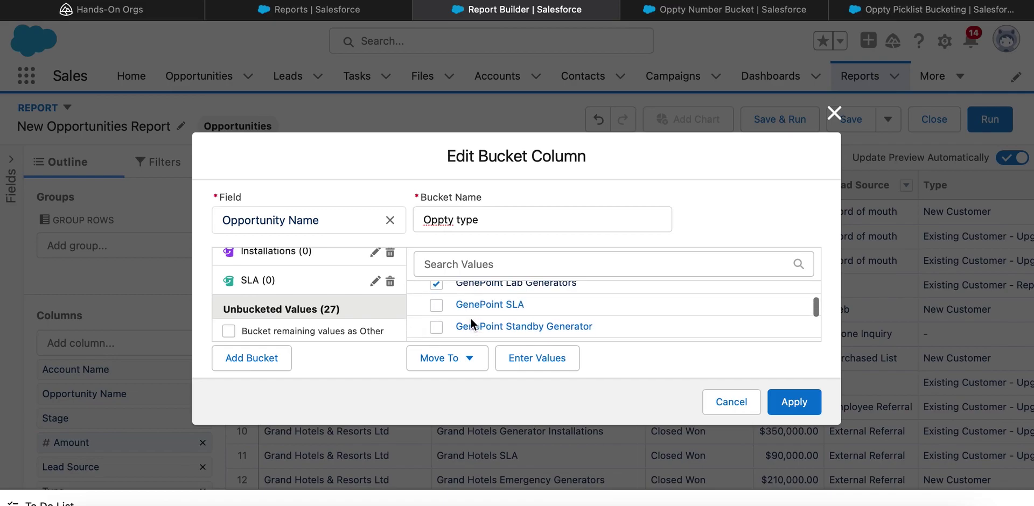
scroll(450, 310, down, 1)
click(436, 305)
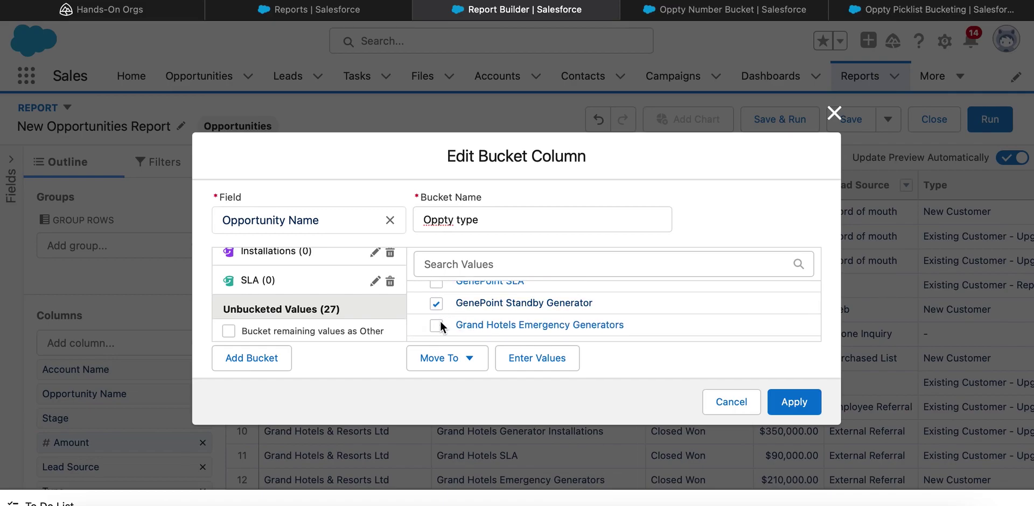
scroll(451, 328, down, 2)
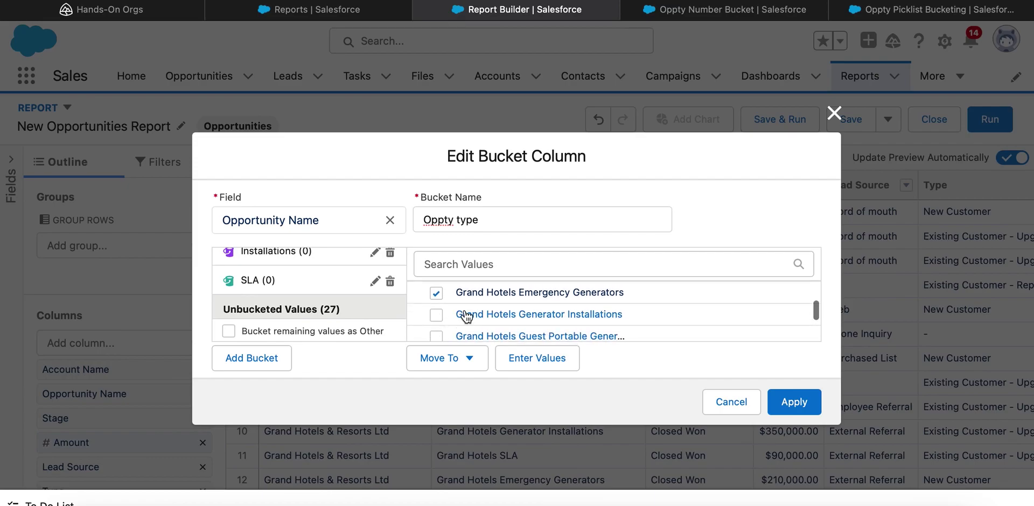
scroll(485, 301, down, 1)
click(436, 314)
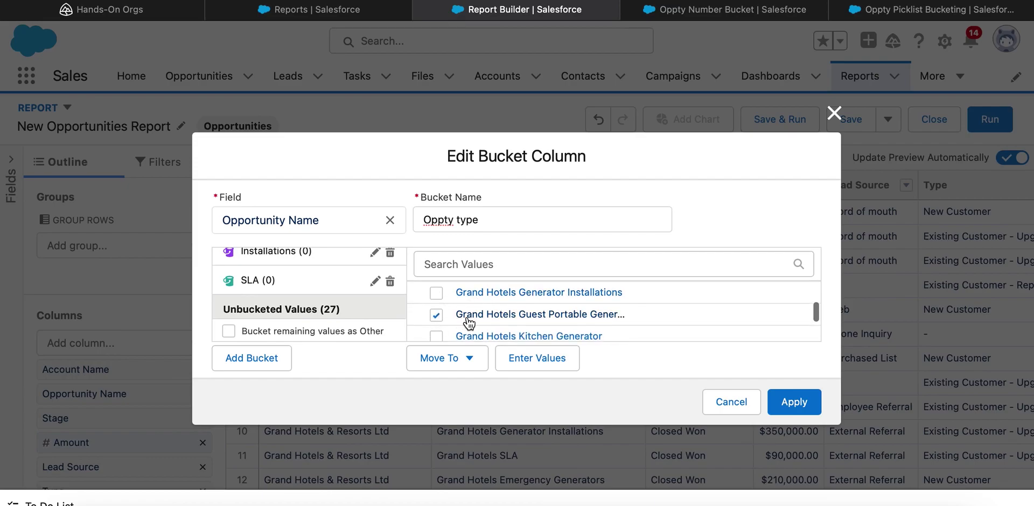
scroll(460, 318, down, 1)
click(436, 306)
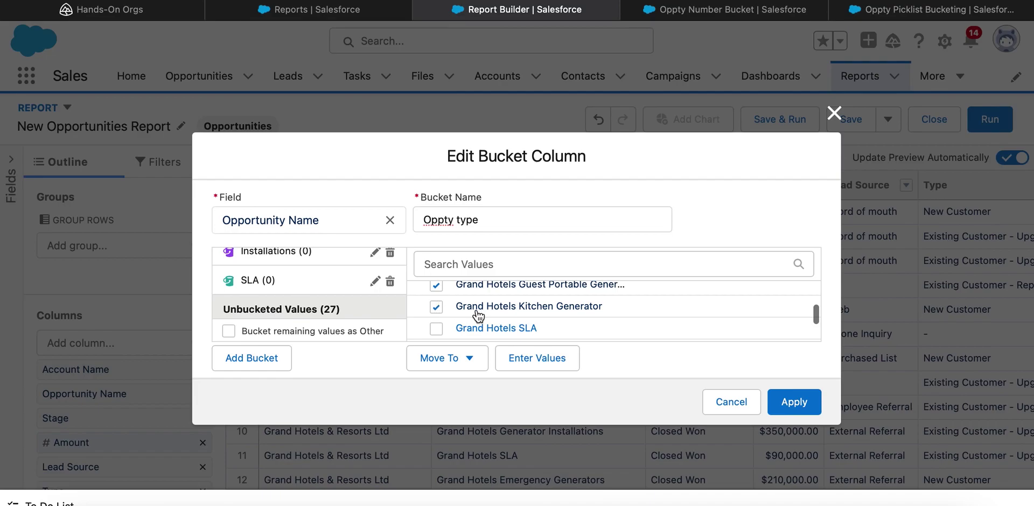
Step: Add the Pyramid and United Oil generator opportunities to the selection, leaving out the SLA and installation values
scroll(468, 313, down, 2)
click(436, 298)
click(437, 319)
scroll(473, 319, down, 1)
scroll(489, 317, down, 1)
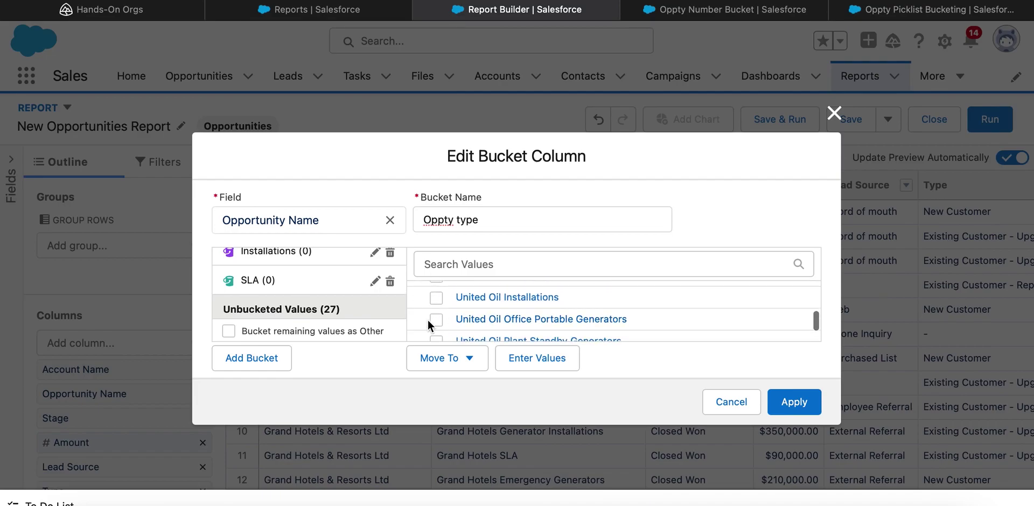
click(440, 321)
scroll(463, 322, down, 1)
click(463, 322)
scroll(464, 325, down, 1)
click(439, 318)
scroll(468, 318, down, 2)
click(436, 315)
Step: Include University of AZ Portable Generators in the selection and move all selected values to the Generators bucket
scroll(473, 321, down, 2)
click(436, 318)
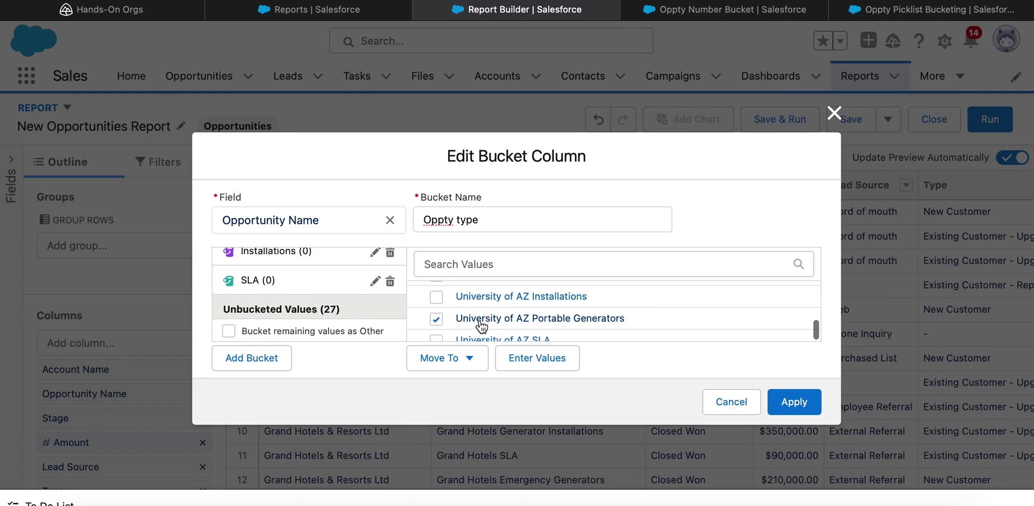
scroll(479, 318, down, 1)
click(470, 361)
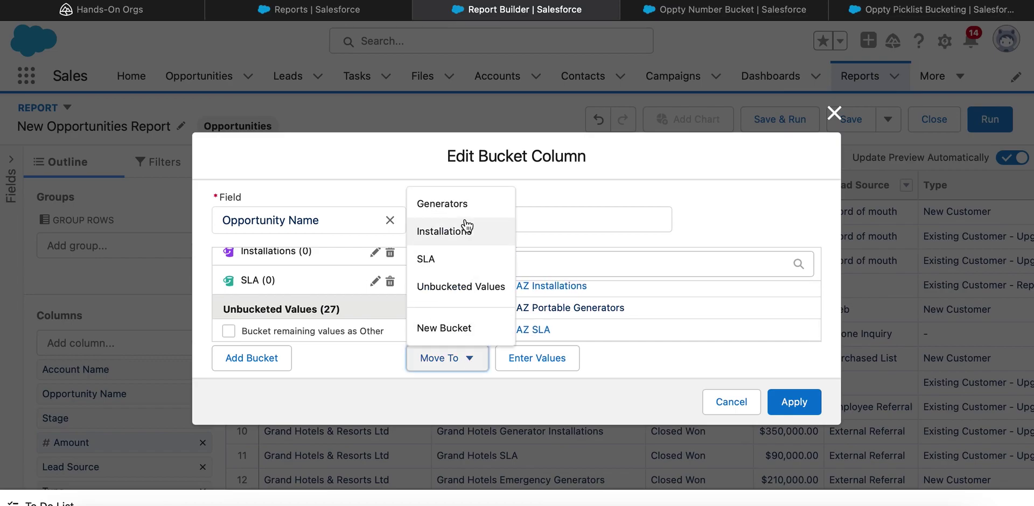
click(434, 202)
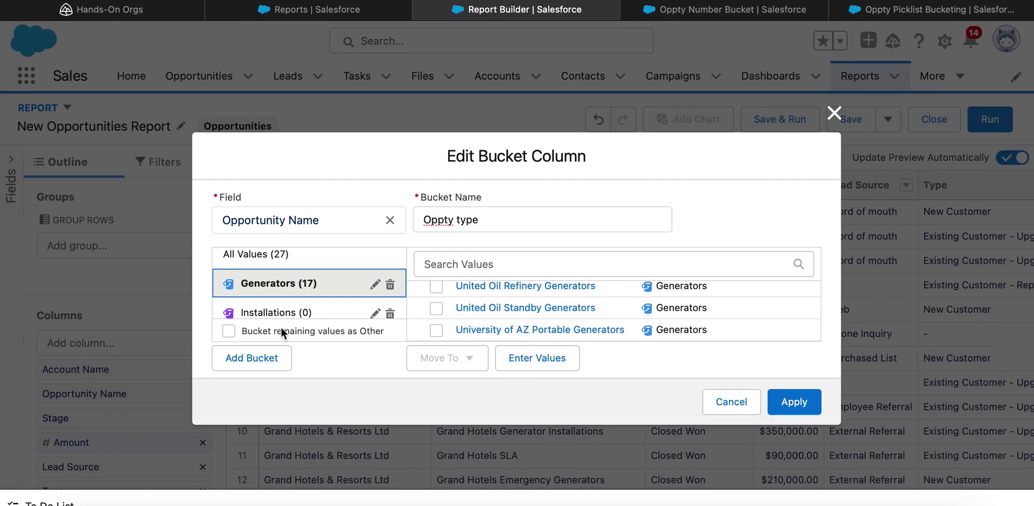
Step: Show the remaining unbucketed values and select United Oil Installations and University of AZ Installations
scroll(321, 281, down, 1)
scroll(322, 281, down, 1)
click(291, 303)
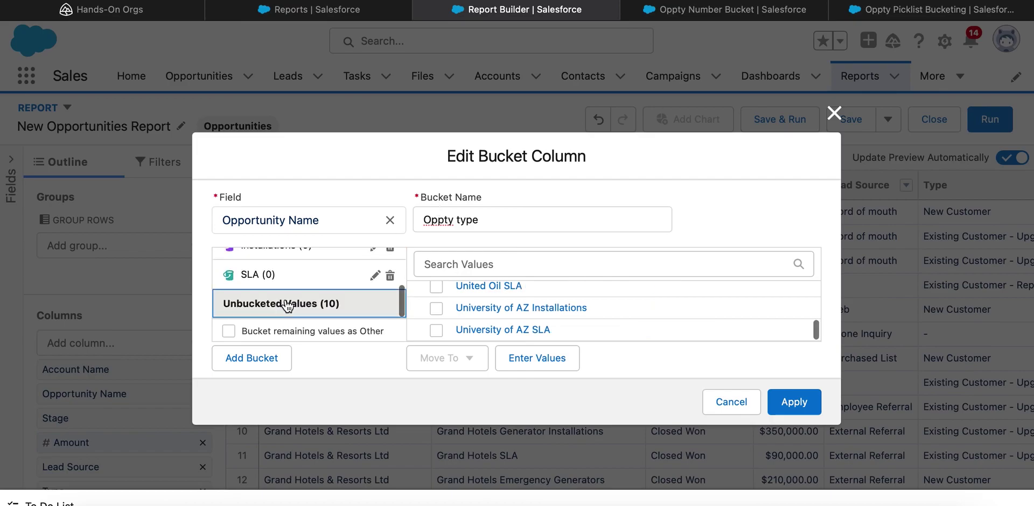
scroll(514, 297, up, 1)
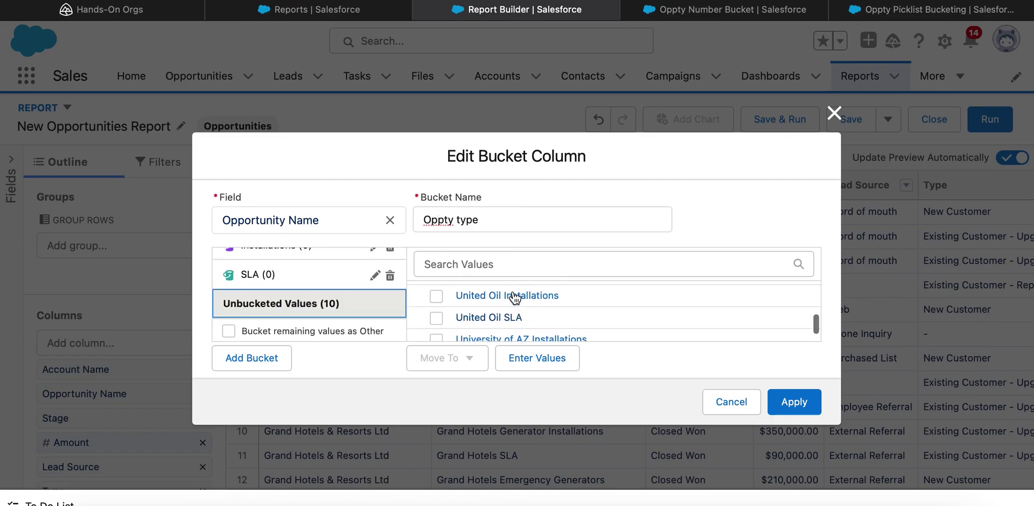
click(436, 298)
scroll(442, 302, down, 1)
click(437, 313)
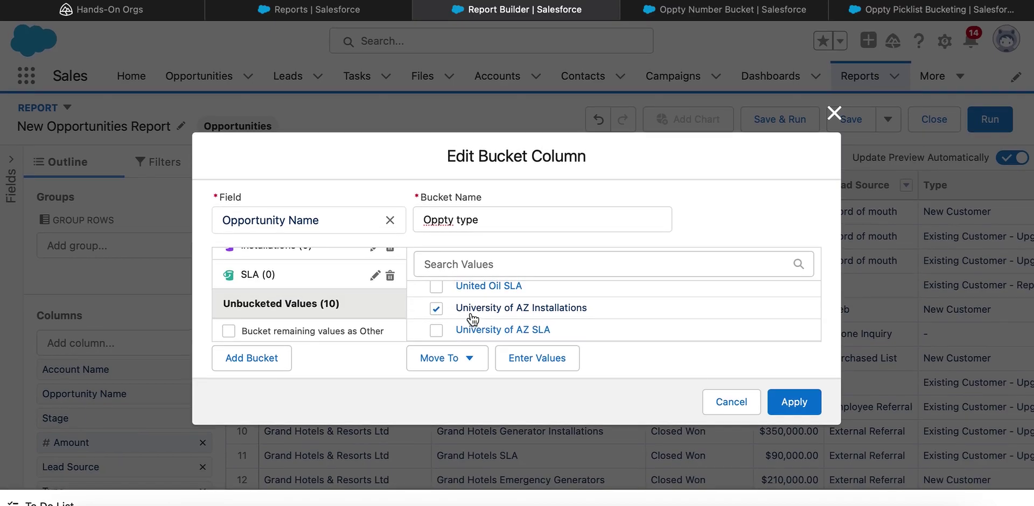
Step: Add Grand Hotels Generator Installations and Edge Installation to the selection and move the selected values to the Installations bucket
scroll(473, 318, up, 3)
click(437, 302)
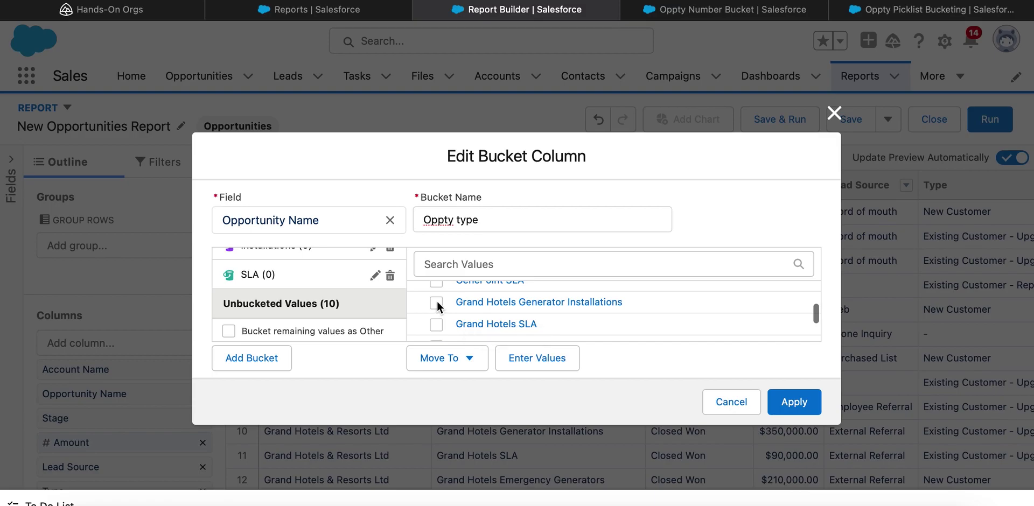
scroll(499, 313, up, 2)
click(435, 299)
scroll(463, 330, down, 5)
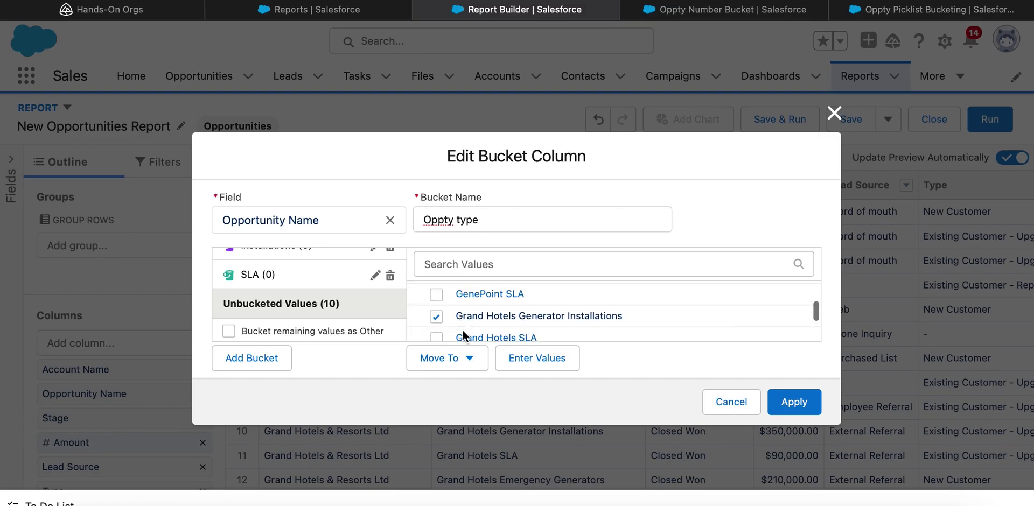
scroll(463, 331, down, 3)
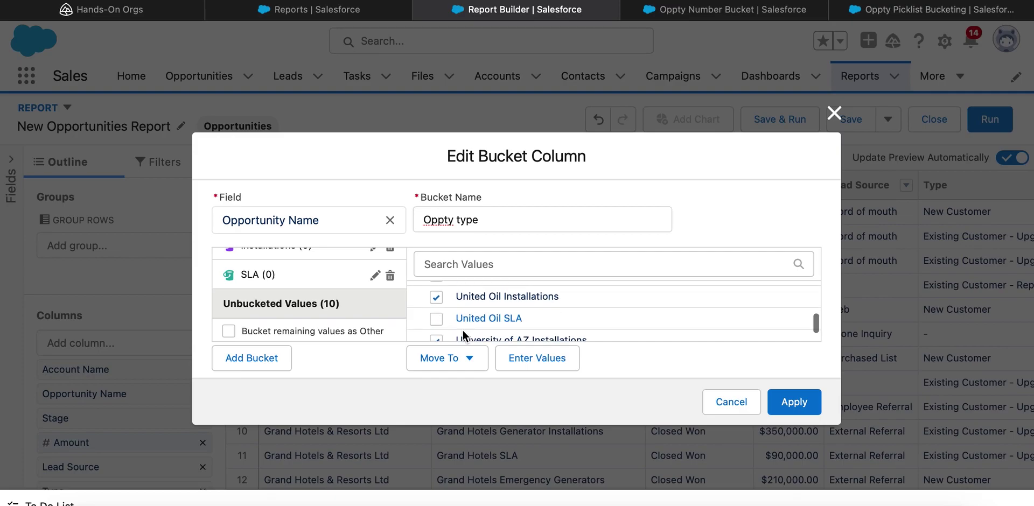
click(470, 359)
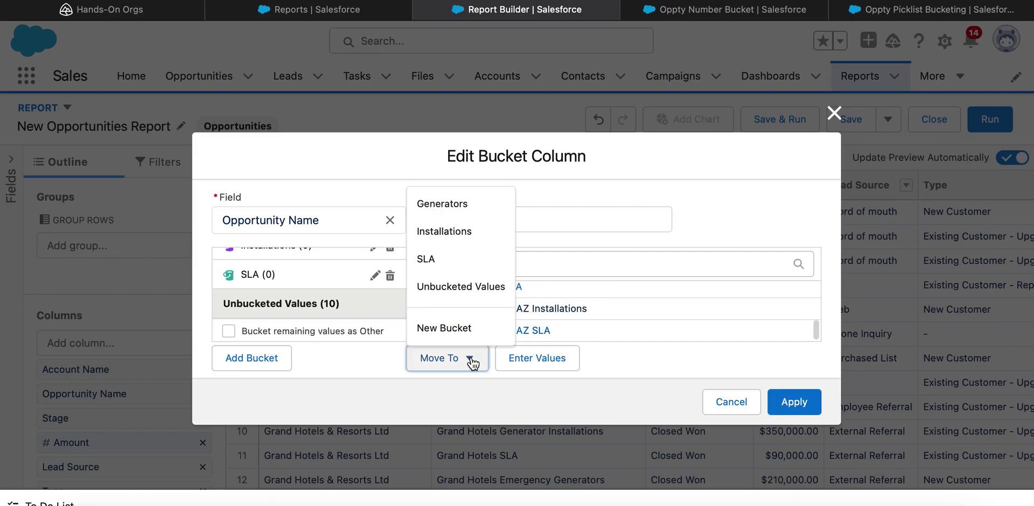
click(431, 231)
Step: Show the values still unbucketed and select Edge SLA, Express Logistics SLA and GenePoint SLA
scroll(291, 305, down, 1)
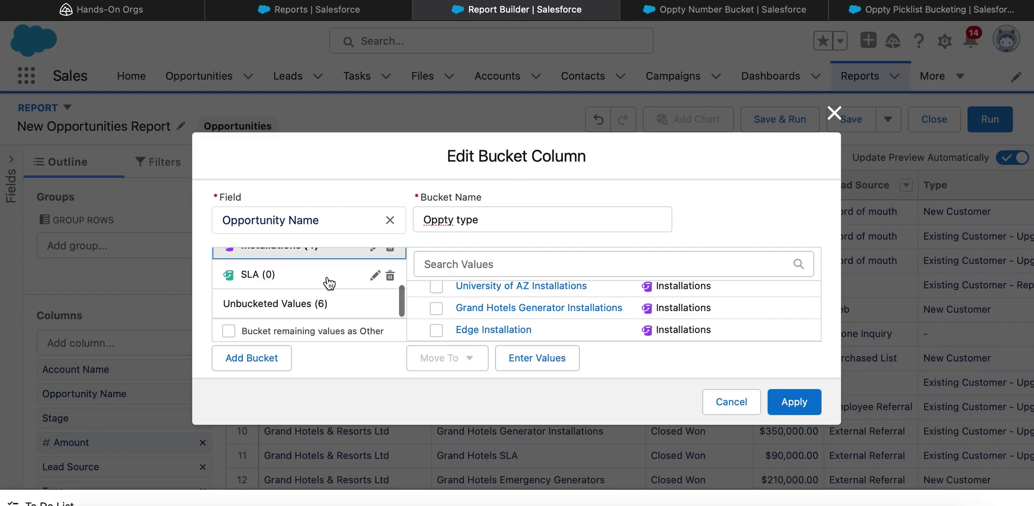
click(300, 304)
scroll(488, 319, up, 3)
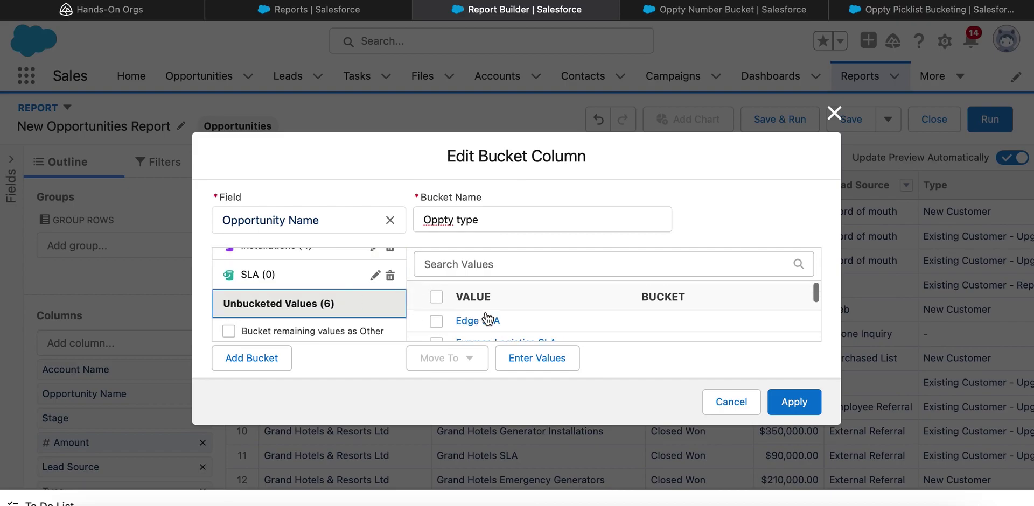
click(436, 319)
scroll(462, 320, down, 1)
click(435, 319)
scroll(463, 318, down, 1)
click(436, 311)
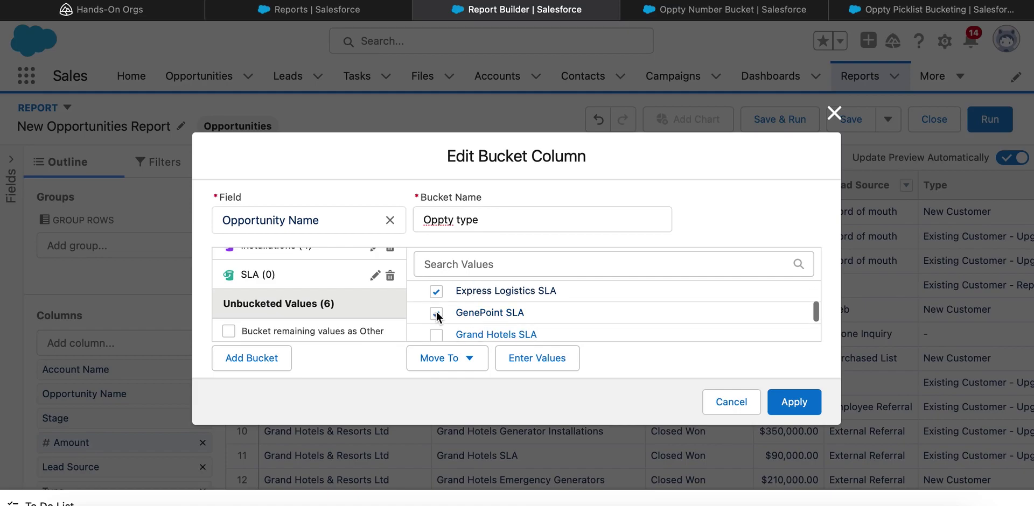
Step: Add Grand Hotels SLA, United Oil SLA and University of AZ SLA to the selection and move the selected values to the SLA bucket
scroll(436, 311, down, 1)
click(431, 308)
click(437, 331)
scroll(452, 331, down, 1)
click(437, 331)
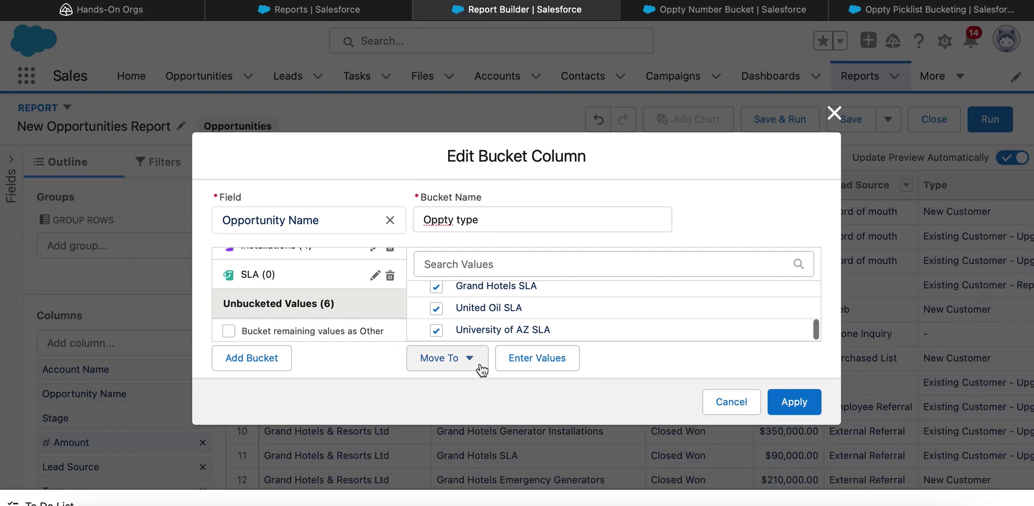
click(471, 357)
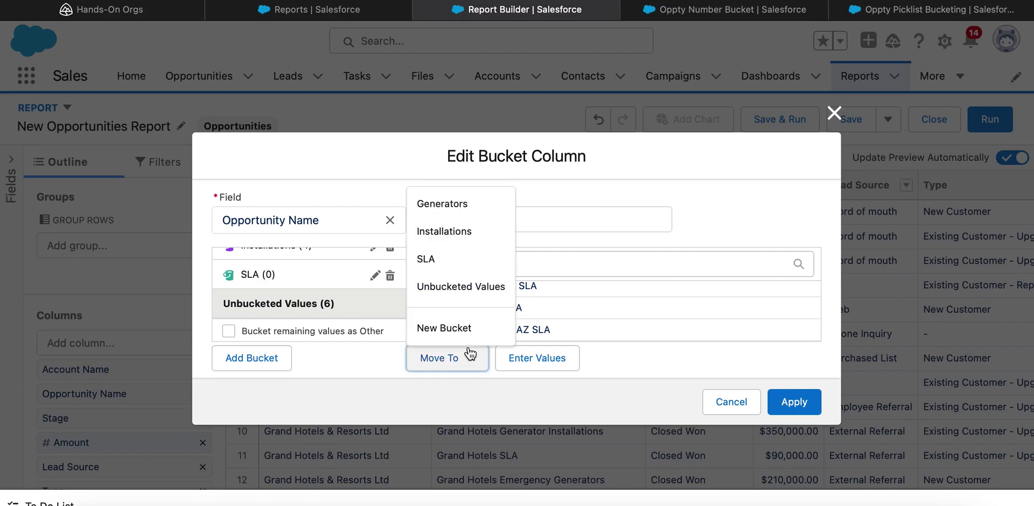
click(426, 257)
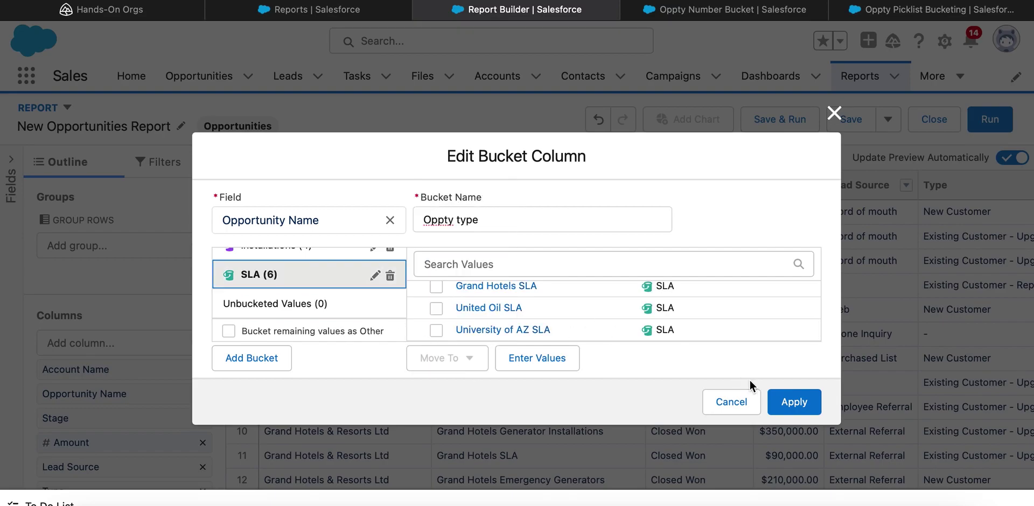
Step: Examine the manual value entry options, including the target bucket choices and bucket name, and leave without adding values
click(528, 365)
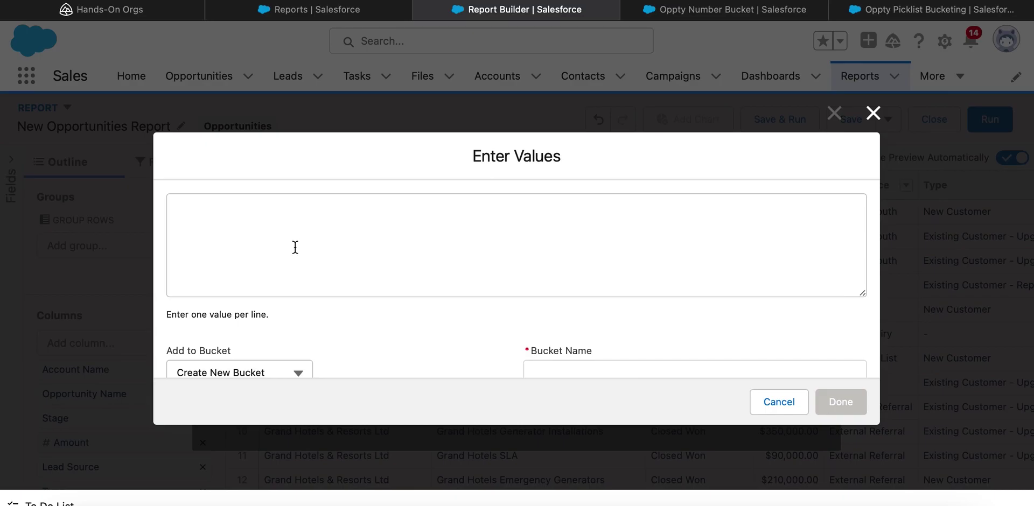
scroll(330, 258, down, 1)
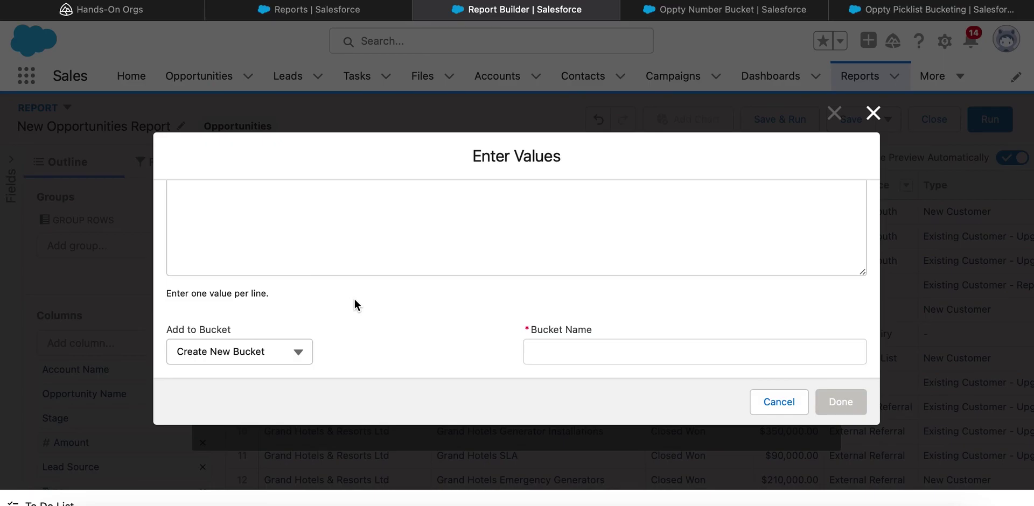
click(254, 210)
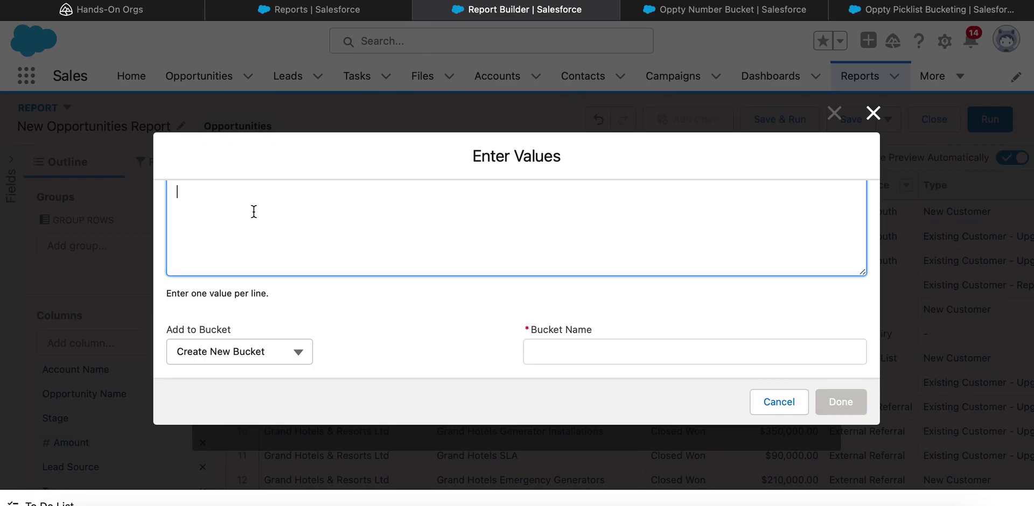
scroll(337, 250, up, 1)
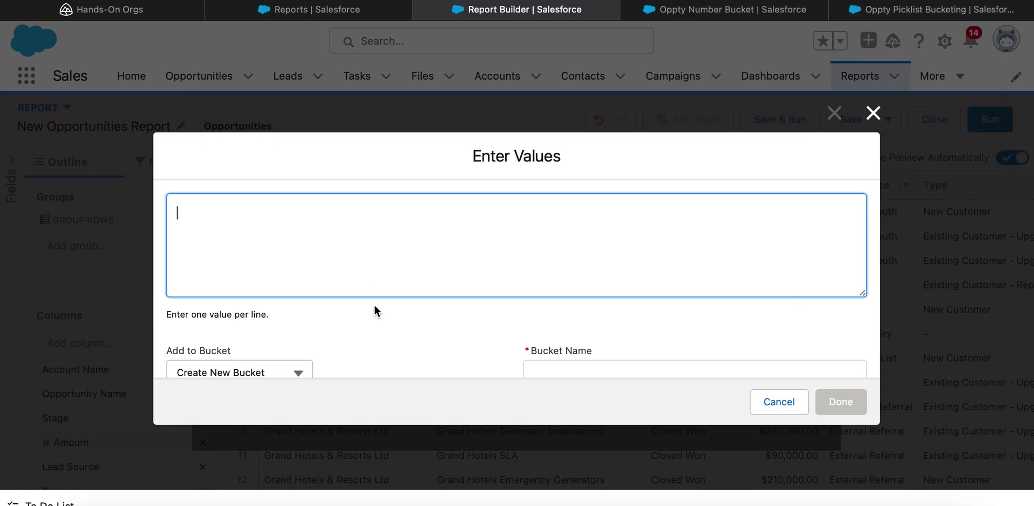
scroll(376, 331, down, 1)
click(297, 351)
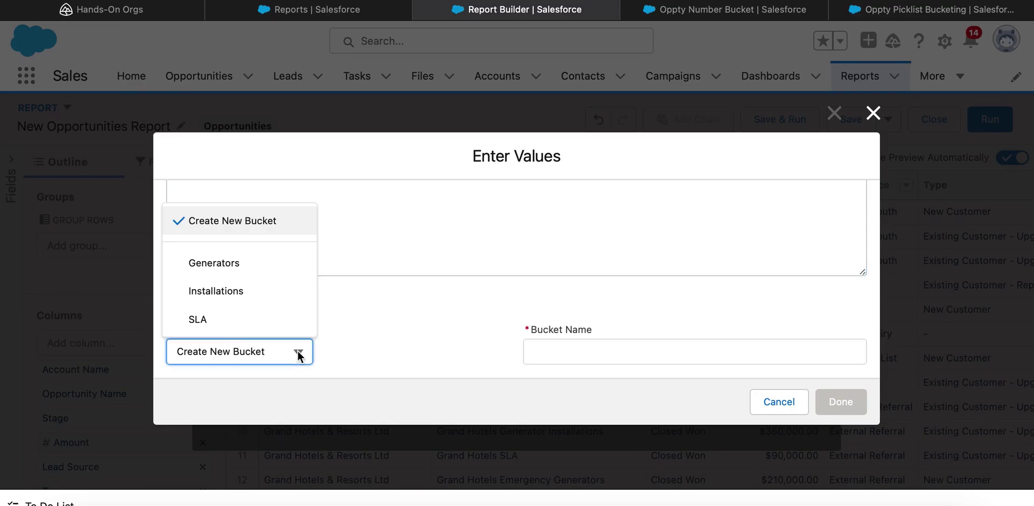
click(394, 293)
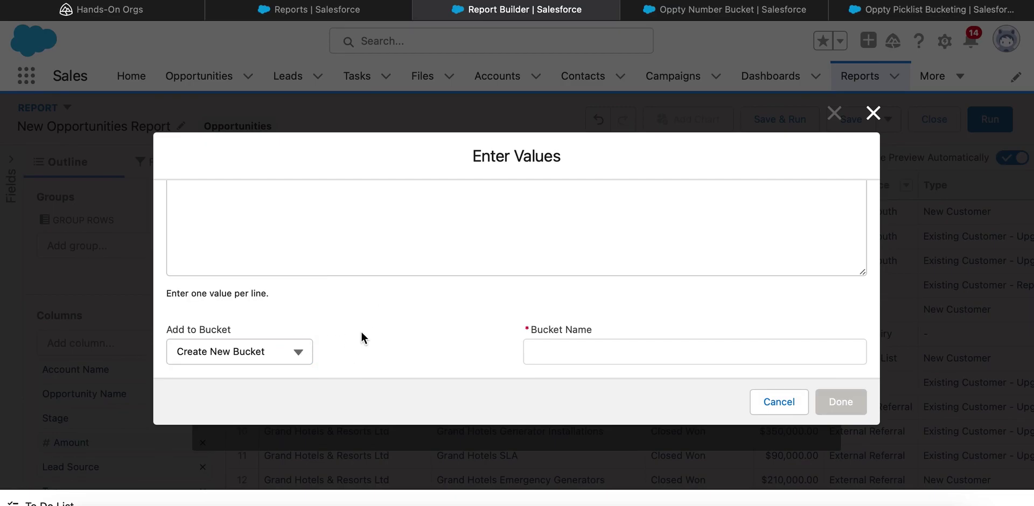
click(545, 354)
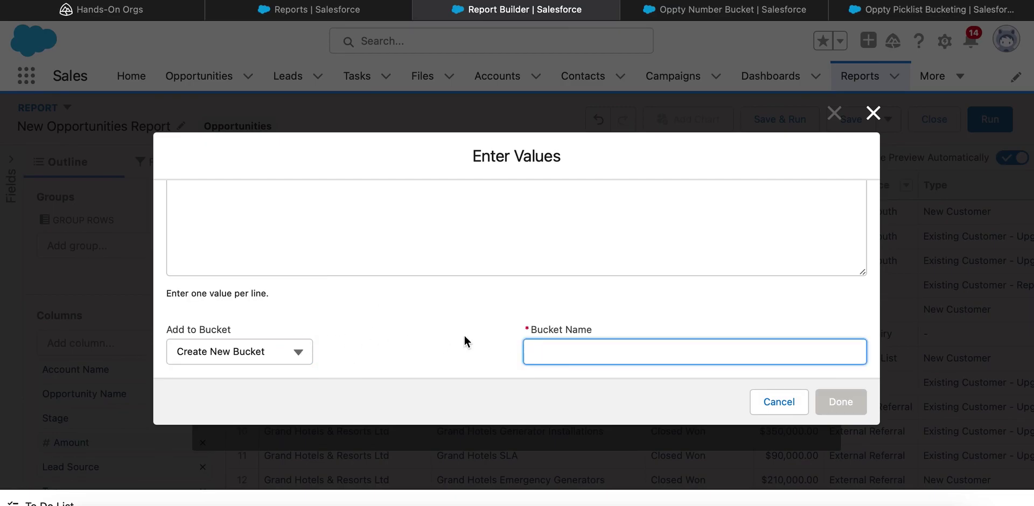
click(776, 405)
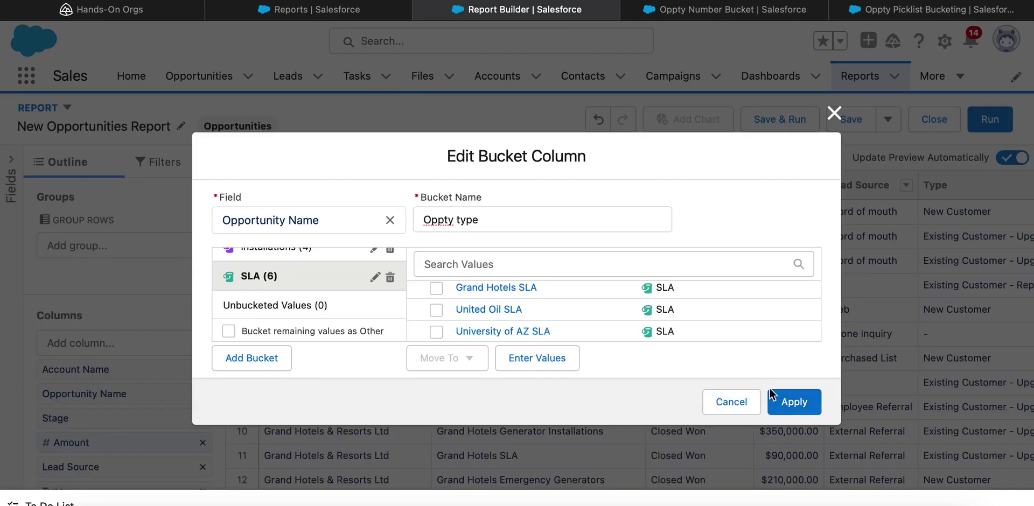
Step: Apply the Oppty type bucket column and group the report rows by it
click(794, 405)
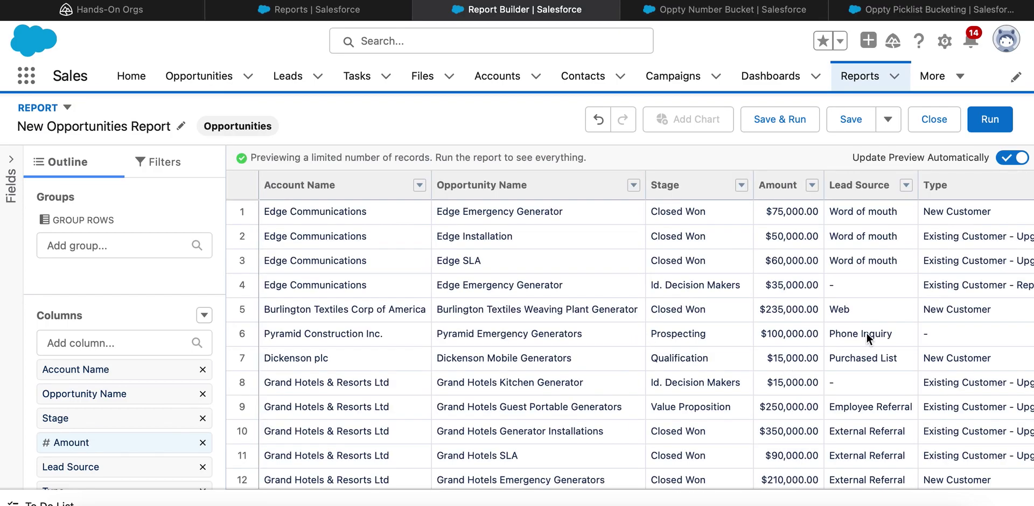
scroll(880, 332, right, 5)
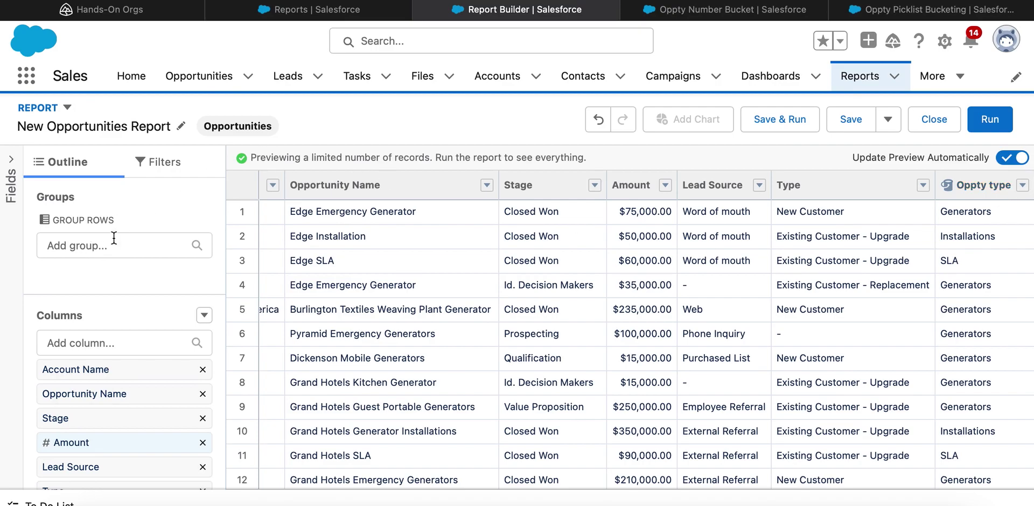
click(1022, 186)
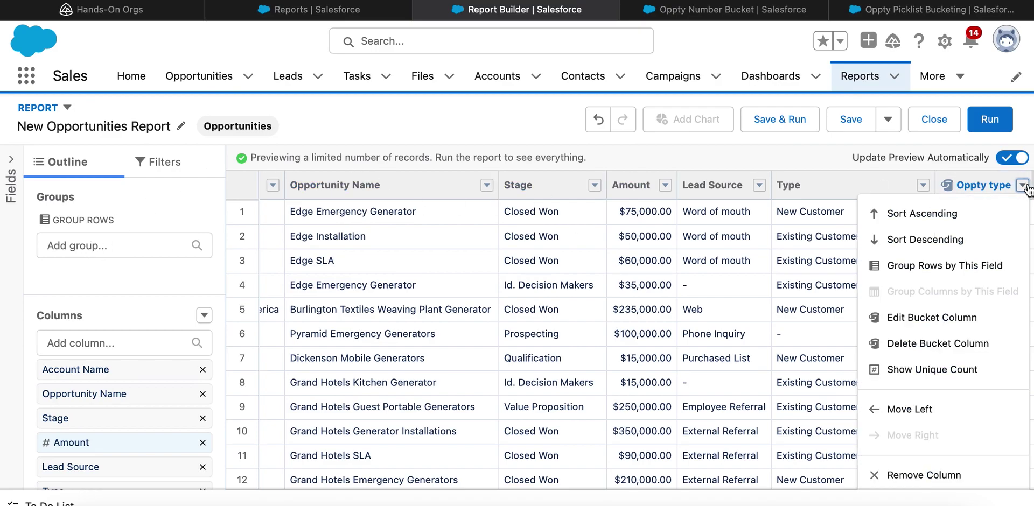
click(916, 267)
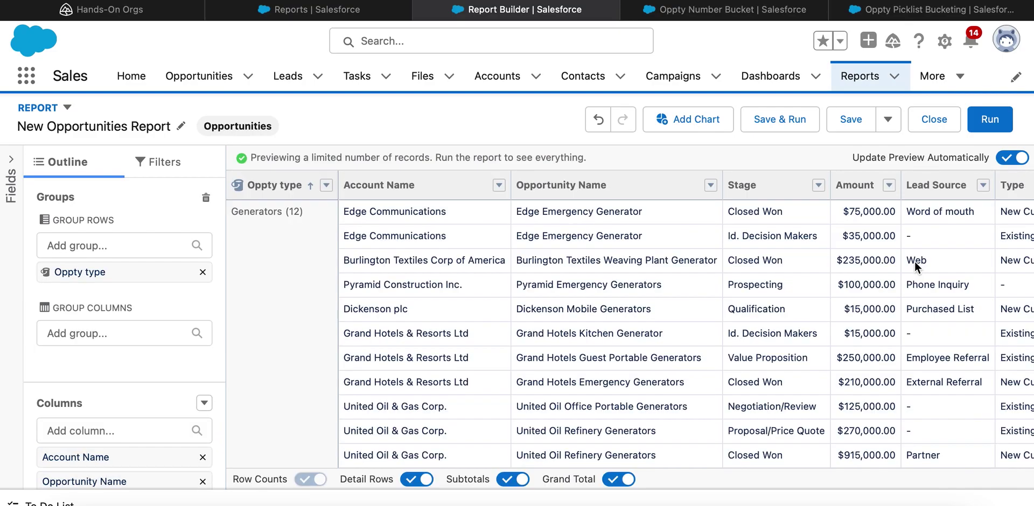
scroll(481, 345, down, 10)
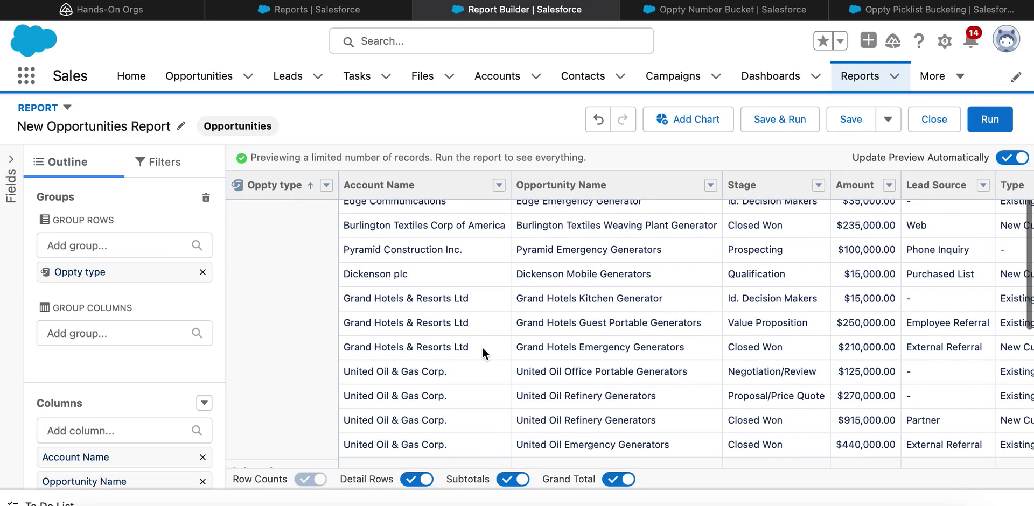
Step: Save and run the report, and review the opportunity records grouped by Oppty type
scroll(482, 350, up, 10)
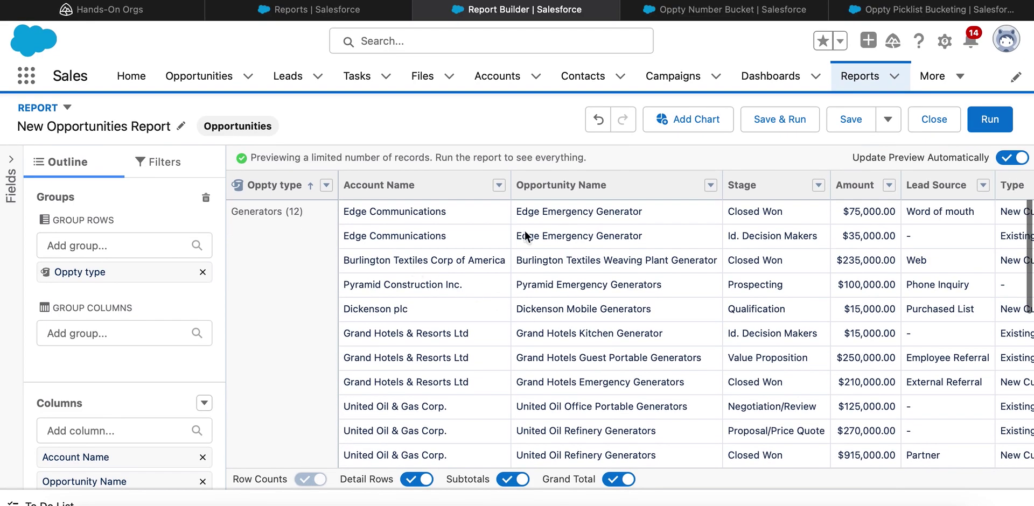
click(758, 122)
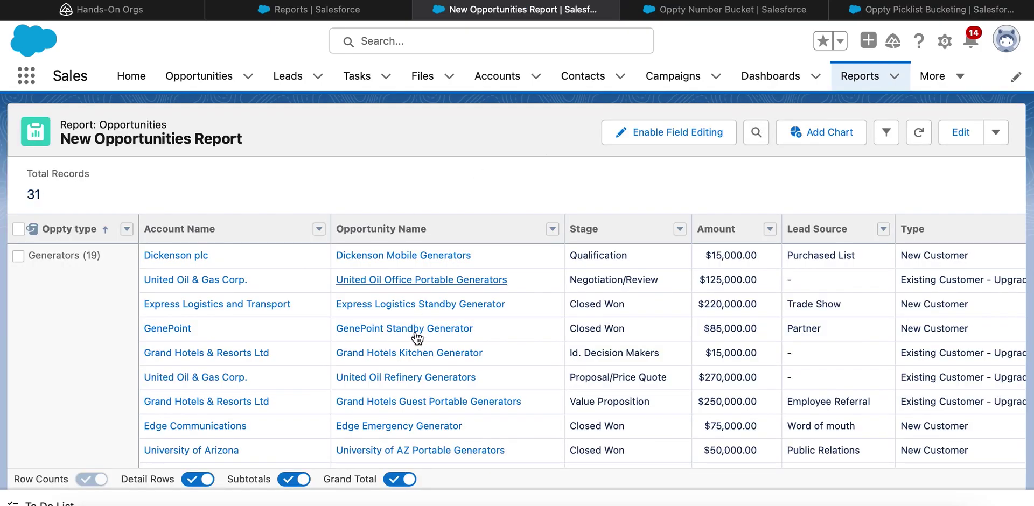
scroll(431, 363, down, 5)
scroll(431, 370, down, 3)
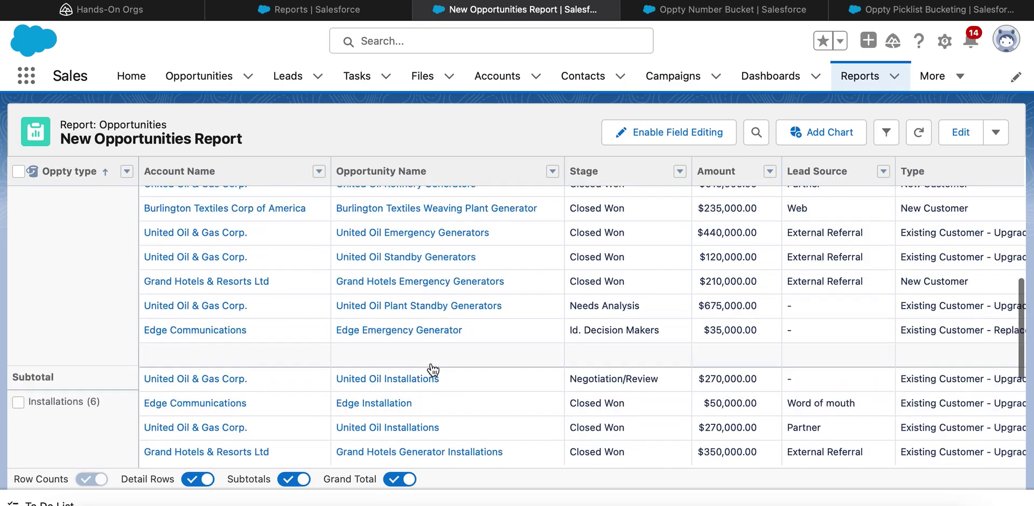
scroll(429, 300, up, 10)
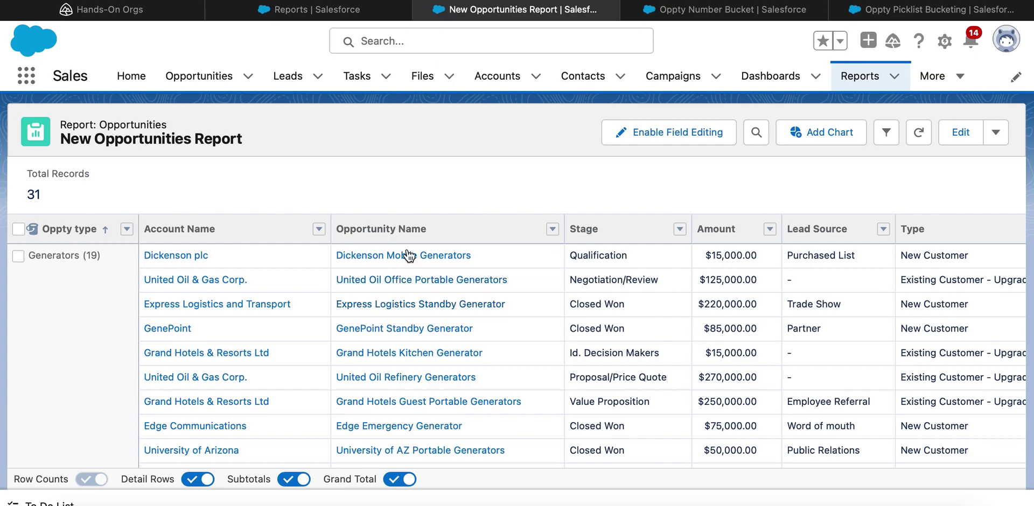
Step: Reopen the report for editing and add a filter on the Oppty type bucket field with the condition equals Generators
click(957, 139)
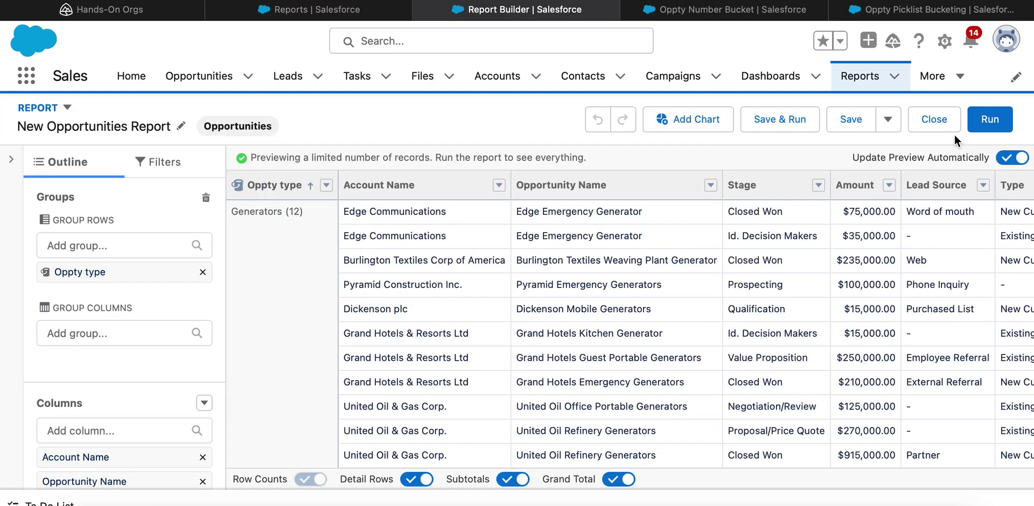
click(161, 163)
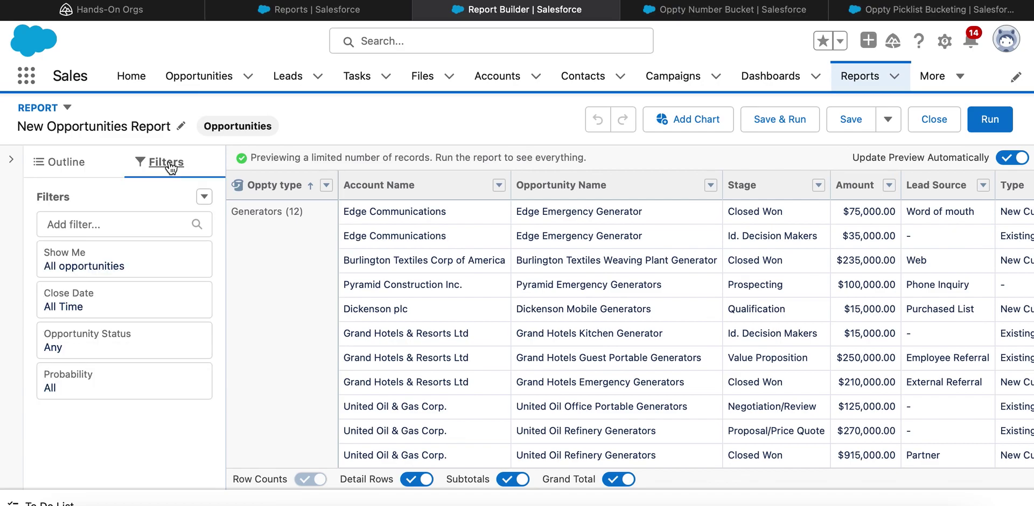
click(96, 222)
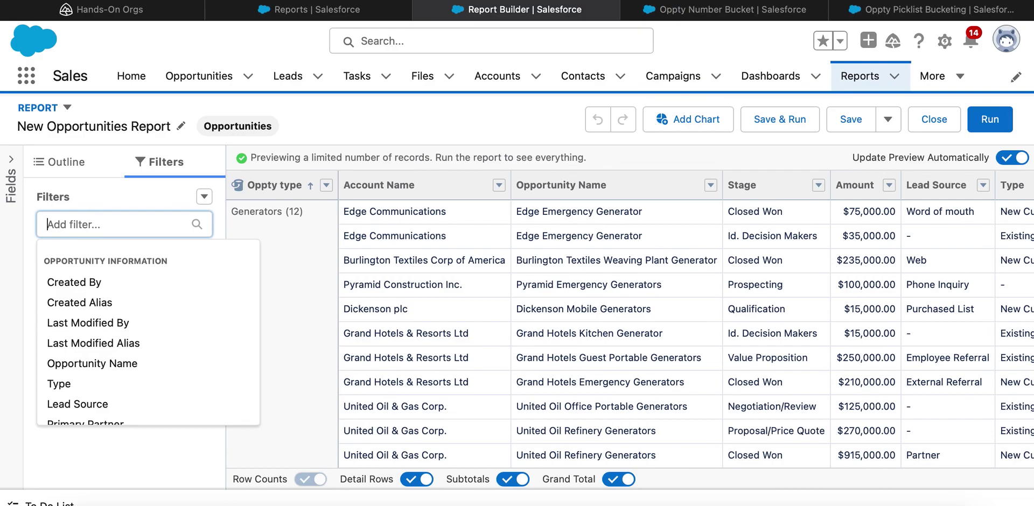
text(O)
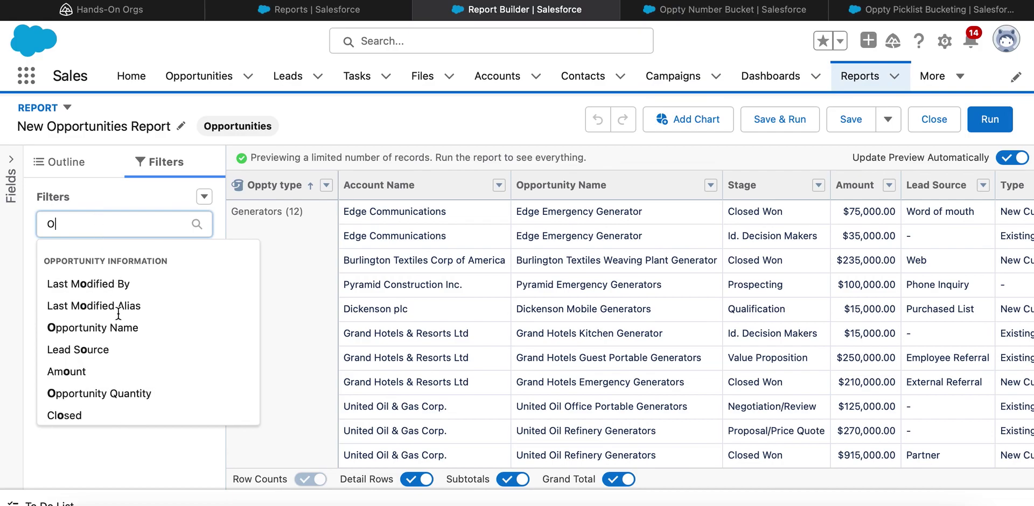
text(p)
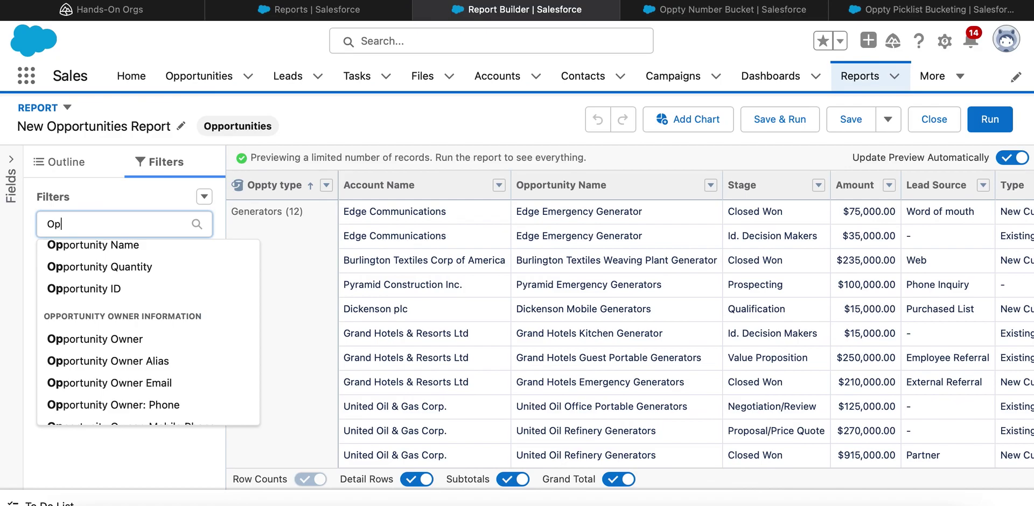
text(pt)
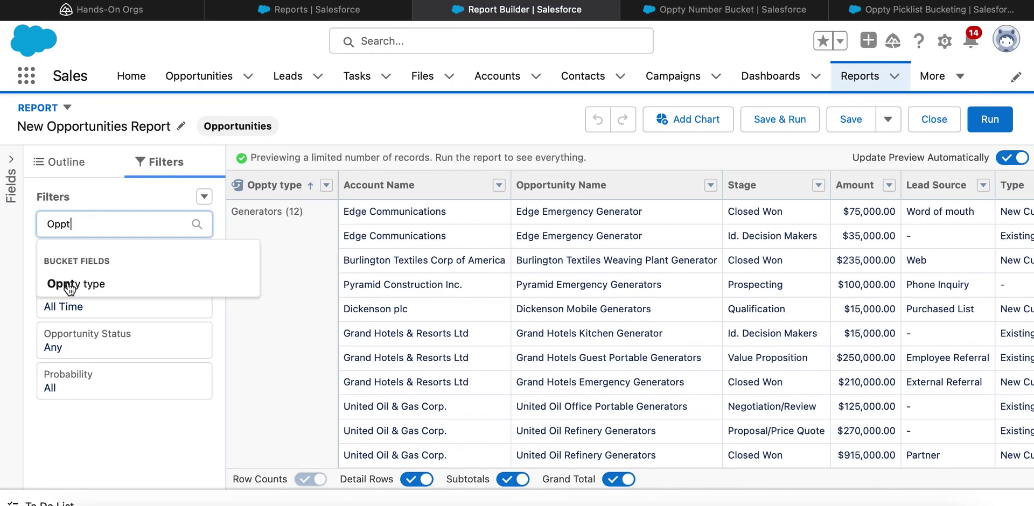
text(y)
click(62, 284)
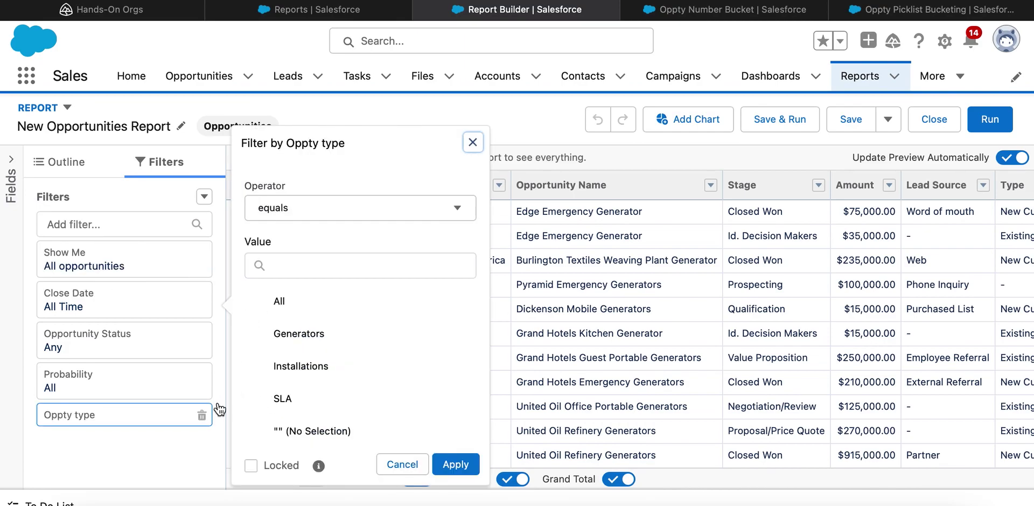
click(294, 339)
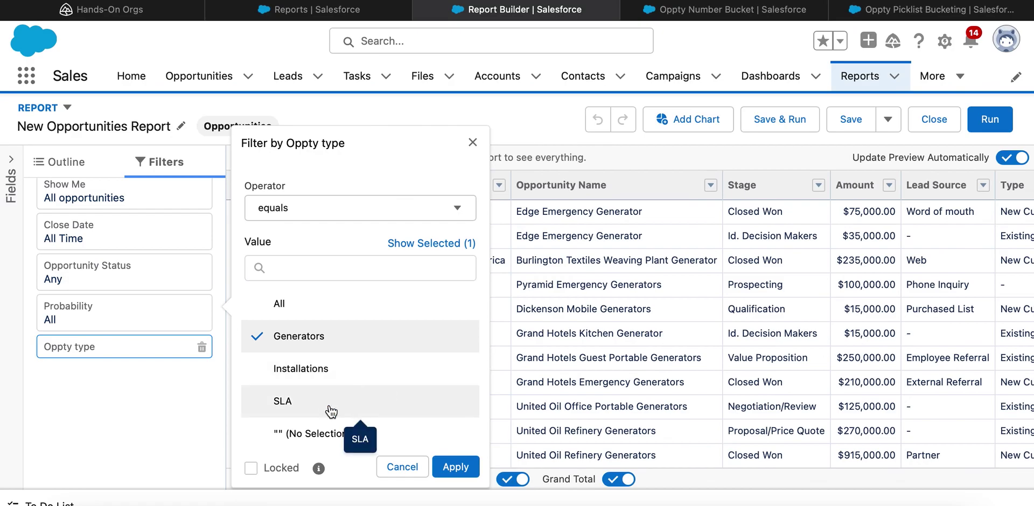
click(453, 467)
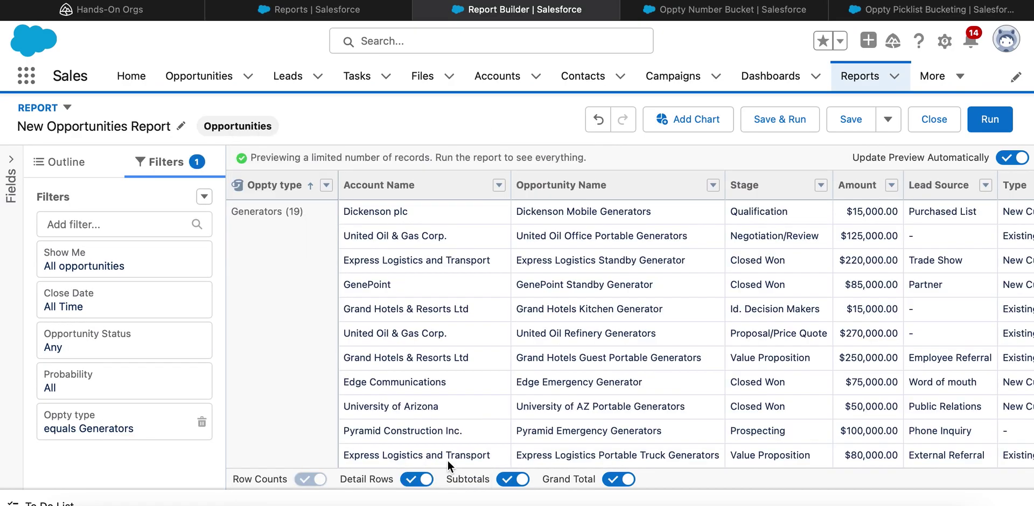
Step: Save and run the filtered report, and check the listed Generators opportunities
click(779, 121)
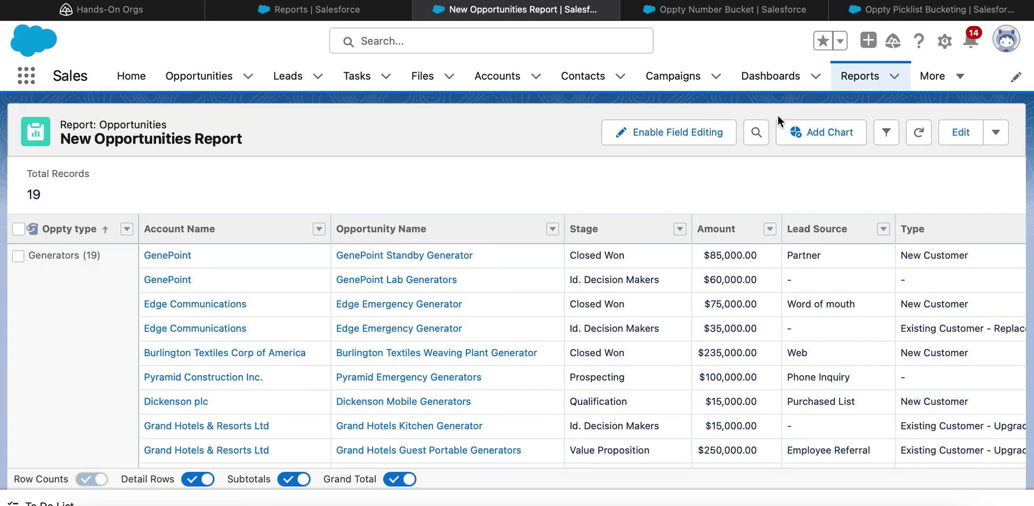
scroll(665, 361, down, 3)
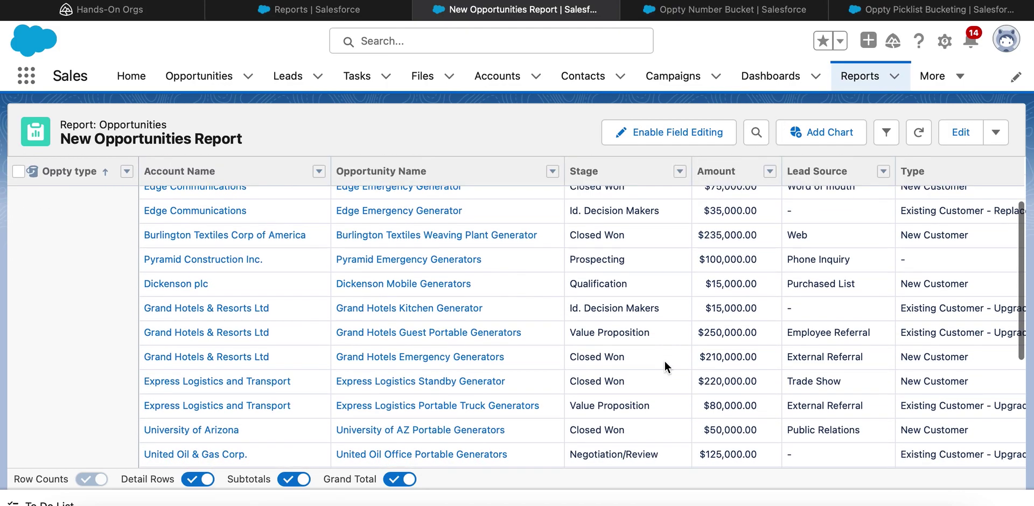
scroll(665, 362, down, 5)
scroll(665, 362, up, 10)
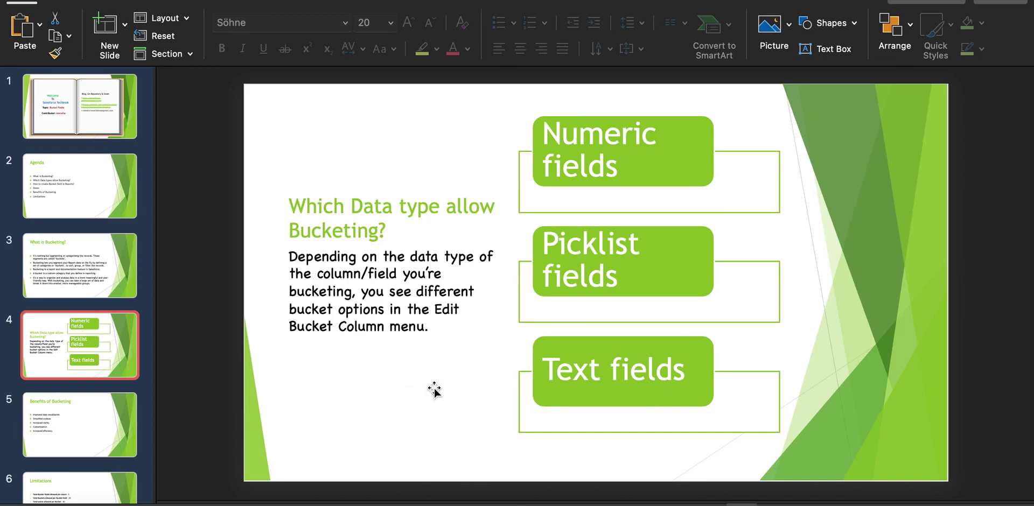
Step: Switch to the PowerPoint presentation and show the Benefits of Bucketing slide
click(91, 430)
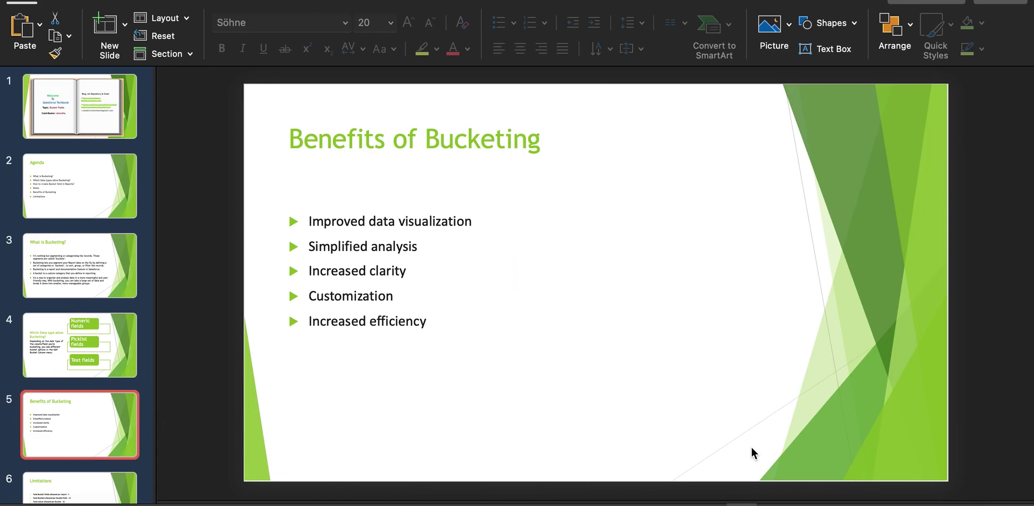